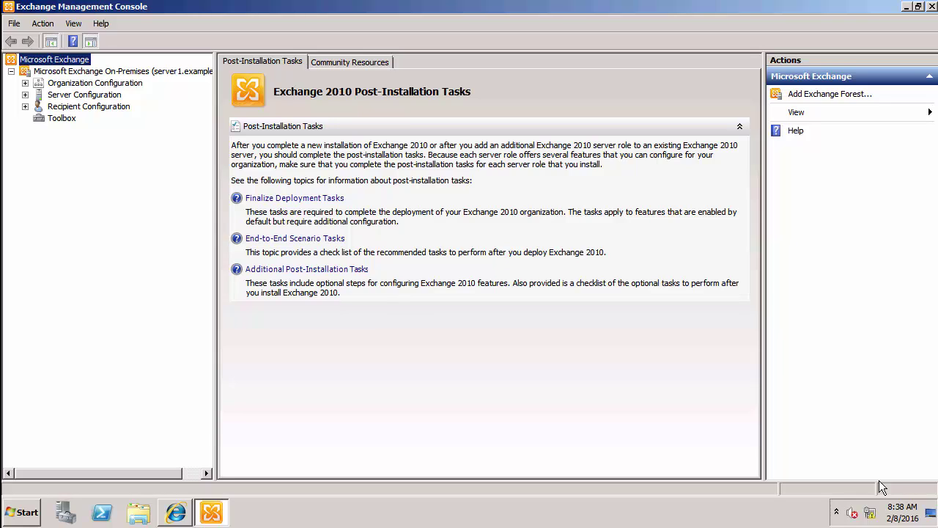
# Step: Go to Organization Configuration > Hub Transport and launch the New Send Connector wizard
pyautogui.click(282, 286)
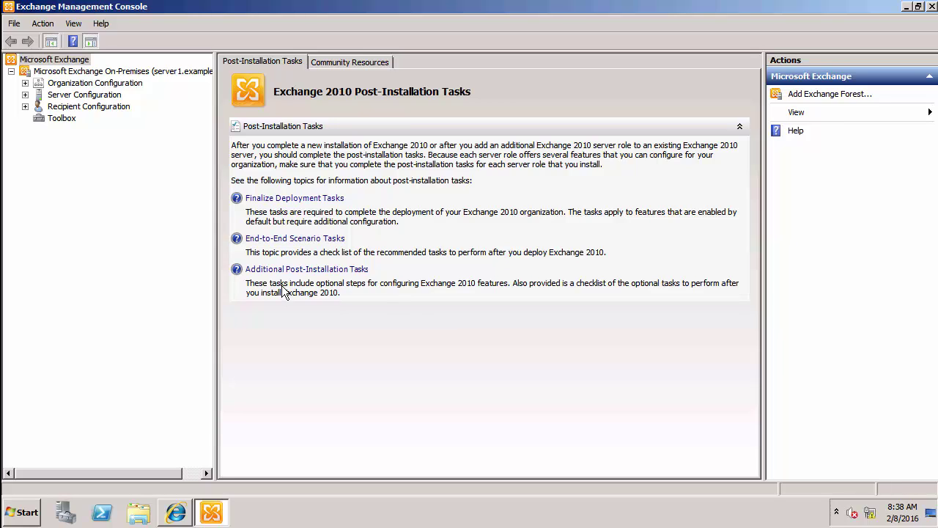
pyautogui.click(86, 83)
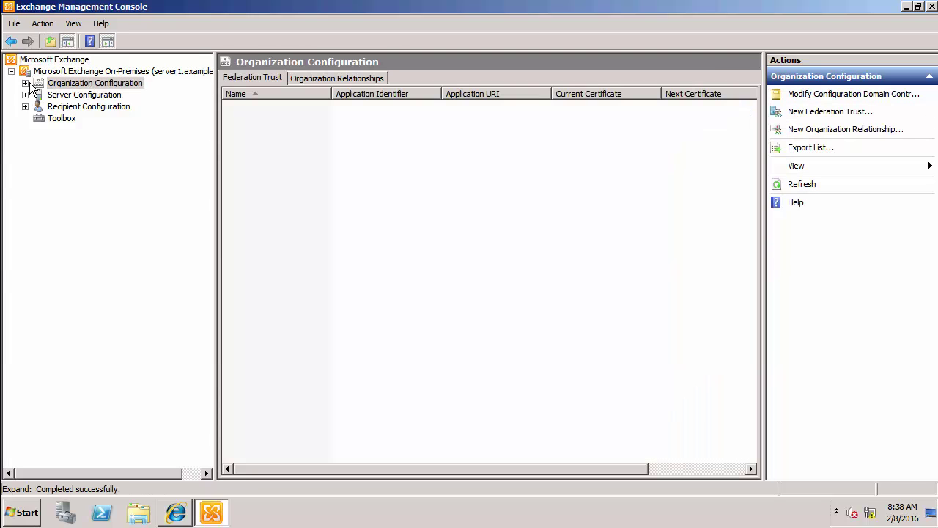
pyautogui.click(25, 84)
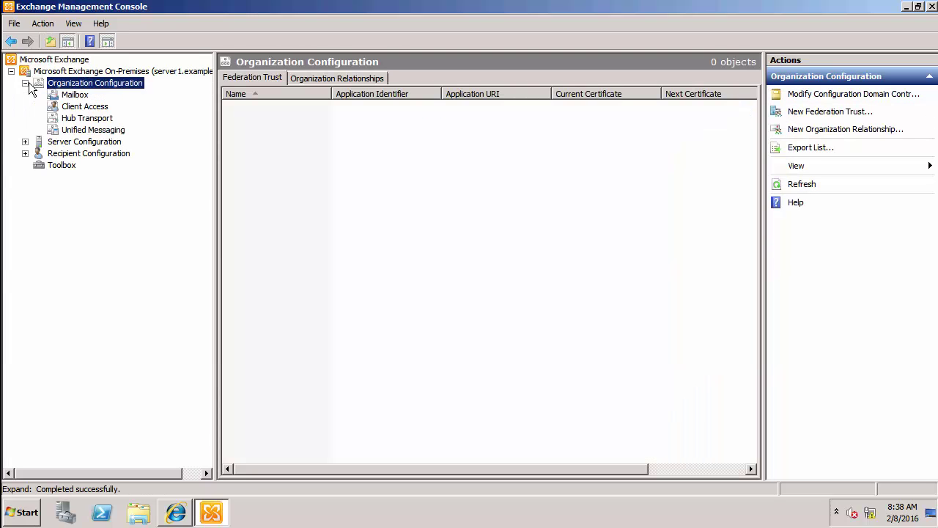
pyautogui.click(82, 120)
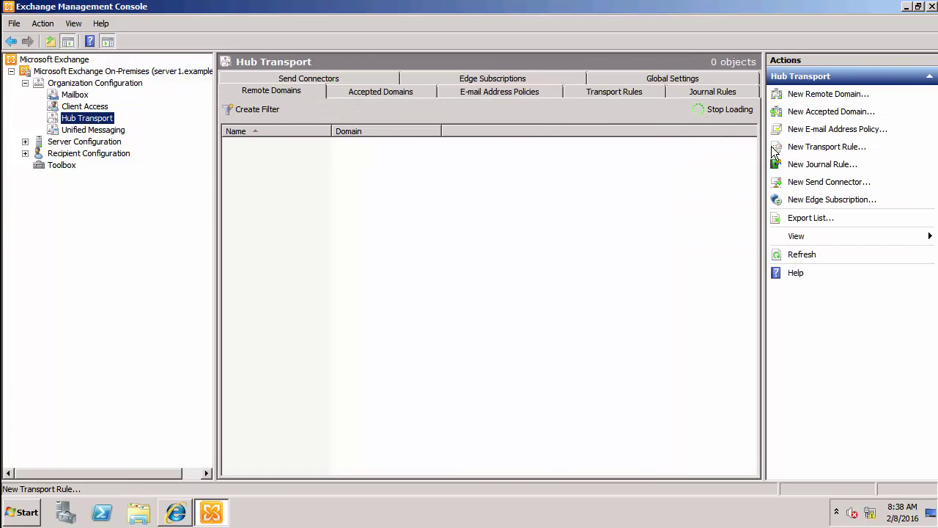
pyautogui.click(801, 190)
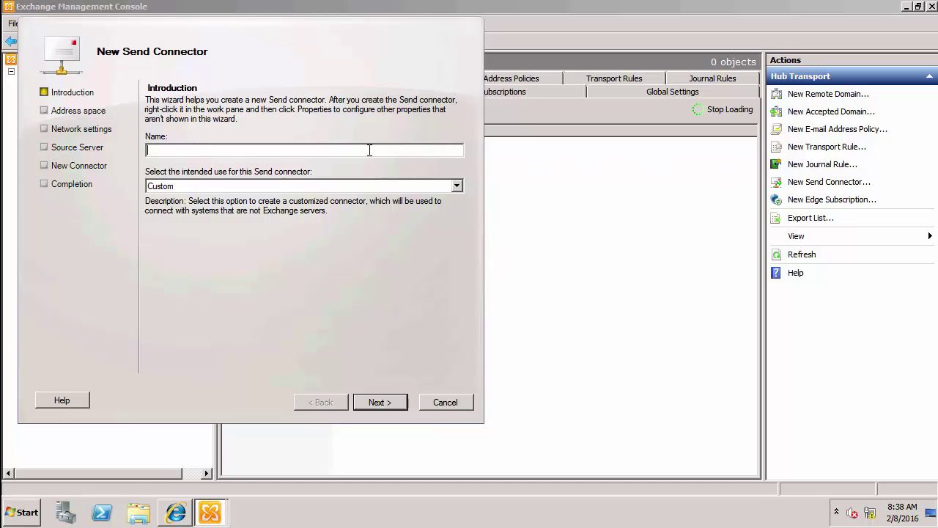
# Step: Name the connector 'Route to smtp.local' and add the SMTP address space smtp.local
pyautogui.write('Route to smtp.local')
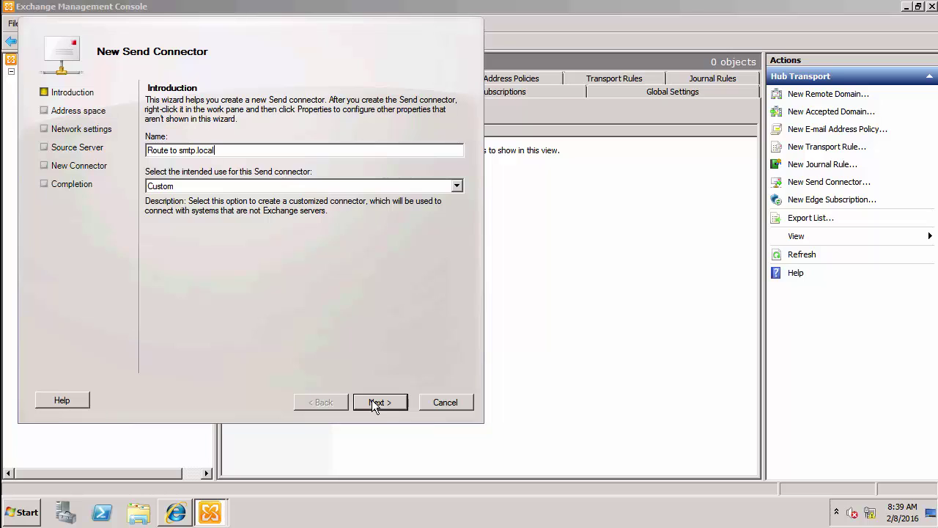
pyautogui.click(372, 401)
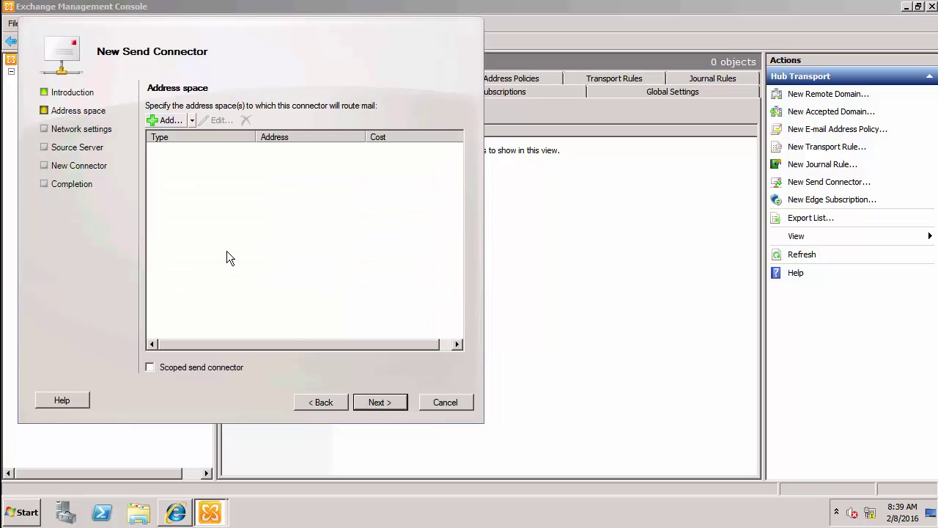
pyautogui.click(170, 121)
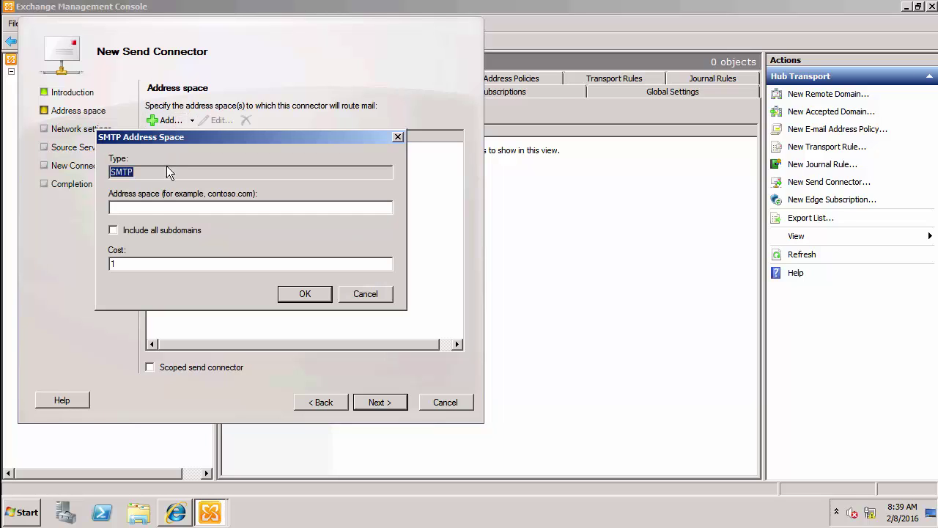
pyautogui.click(151, 208)
pyautogui.write('smtp.local')
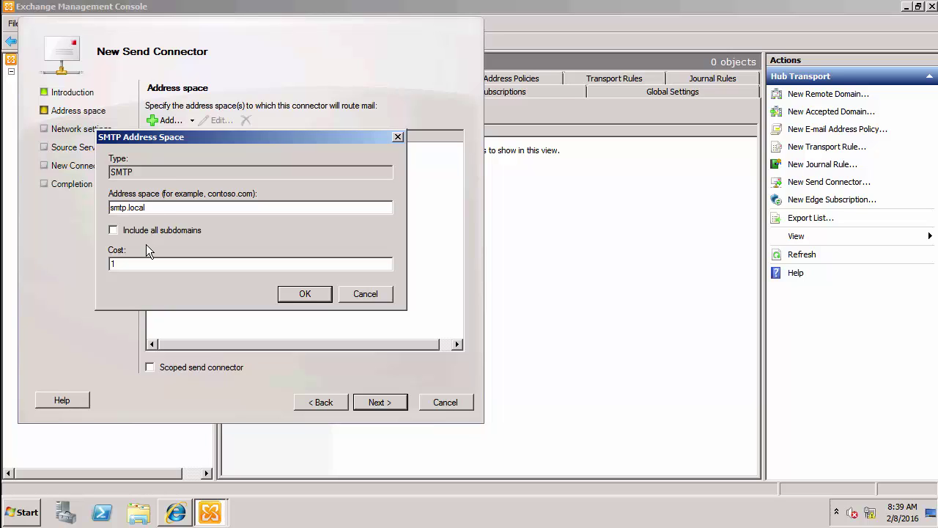
pyautogui.click(288, 293)
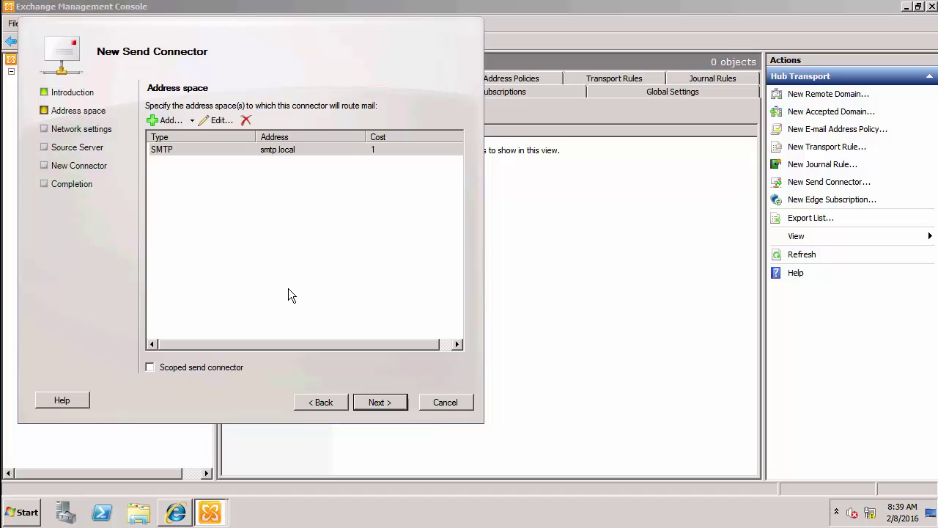
pyautogui.click(363, 404)
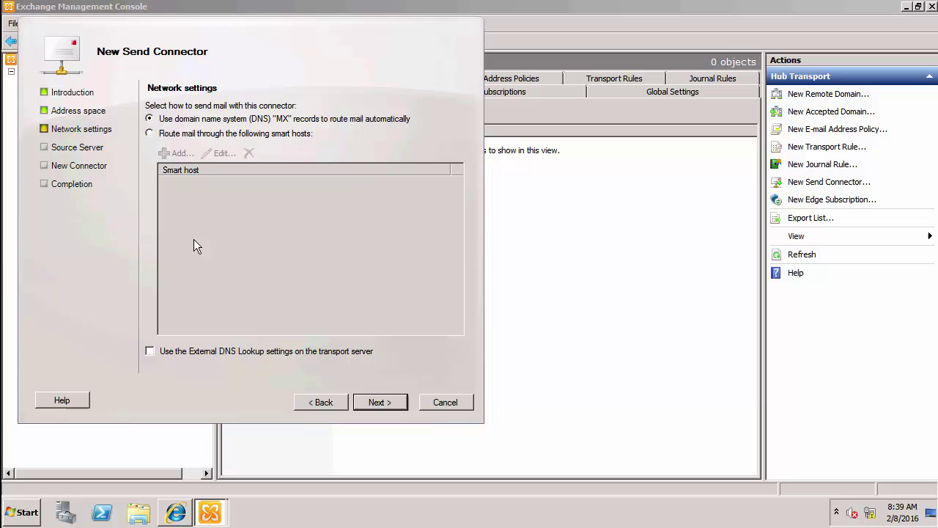
# Step: Route the connector's mail through smart host 10.10.2.12
pyautogui.click(150, 133)
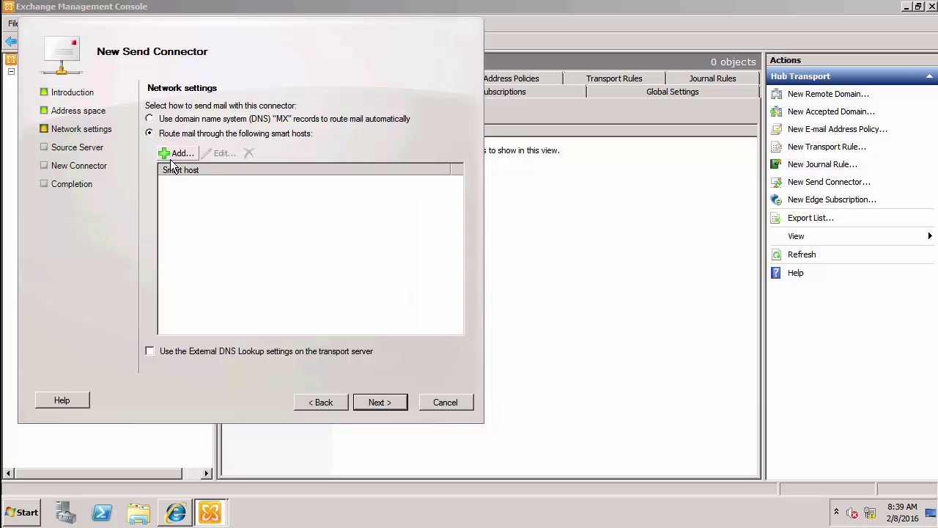
pyautogui.click(173, 153)
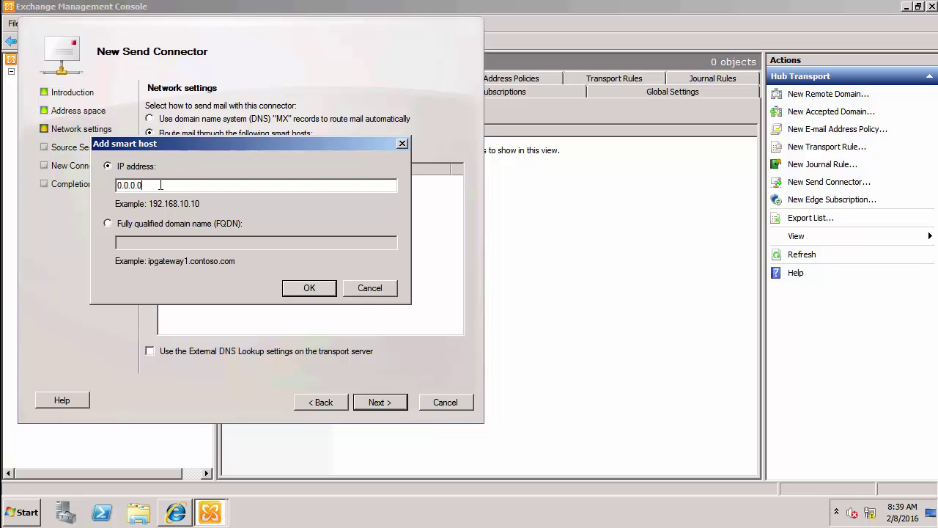
pyautogui.doubleClick(161, 185)
pyautogui.write('10.10.2.12')
pyautogui.click(303, 288)
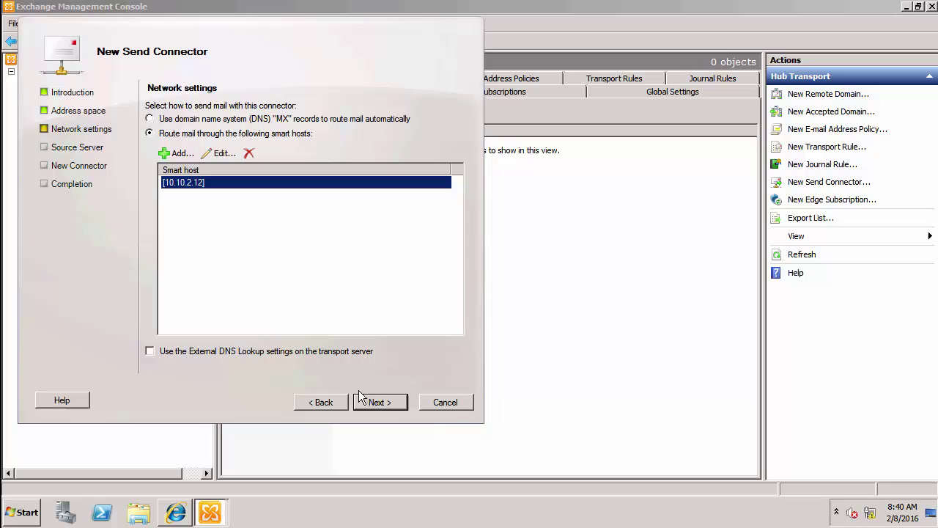
# Step: Keep no authentication and SERVER1 as source server, then create the connector
pyautogui.click(382, 402)
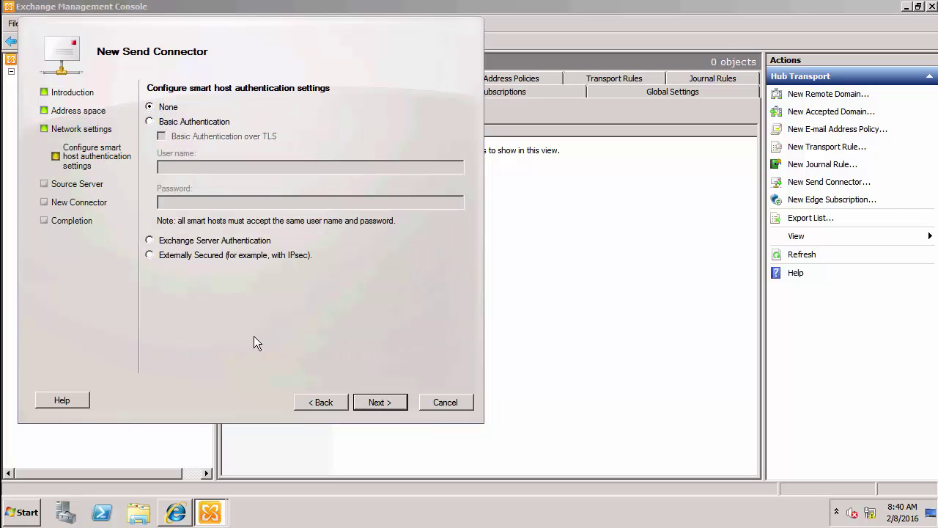
pyautogui.click(371, 403)
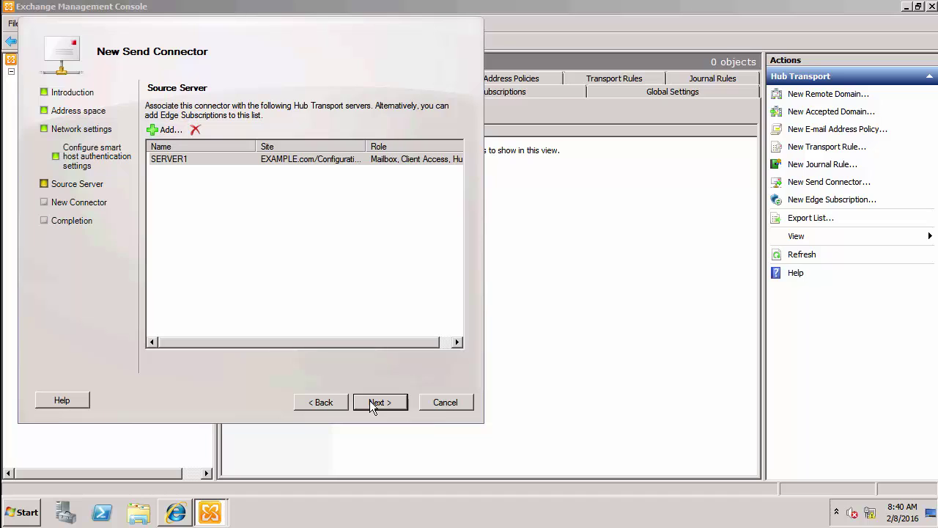
pyautogui.click(371, 402)
pyautogui.click(371, 403)
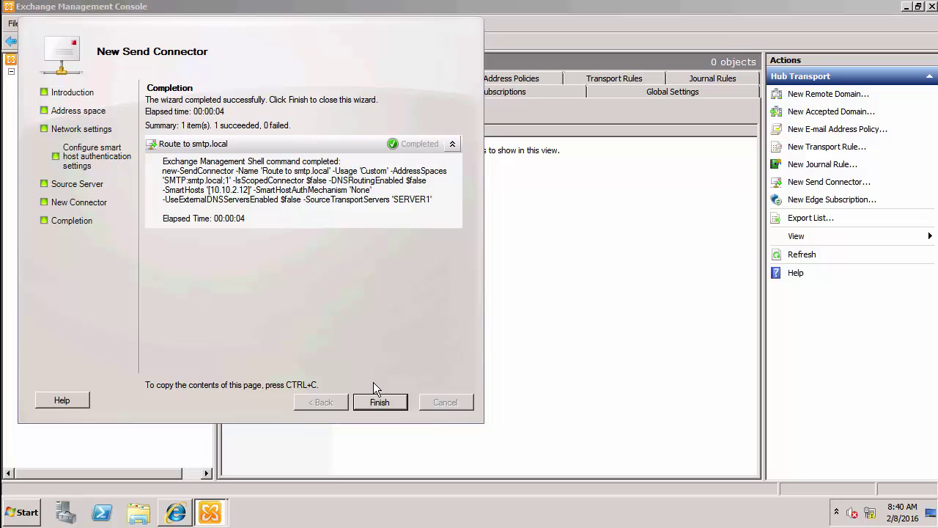
pyautogui.click(376, 403)
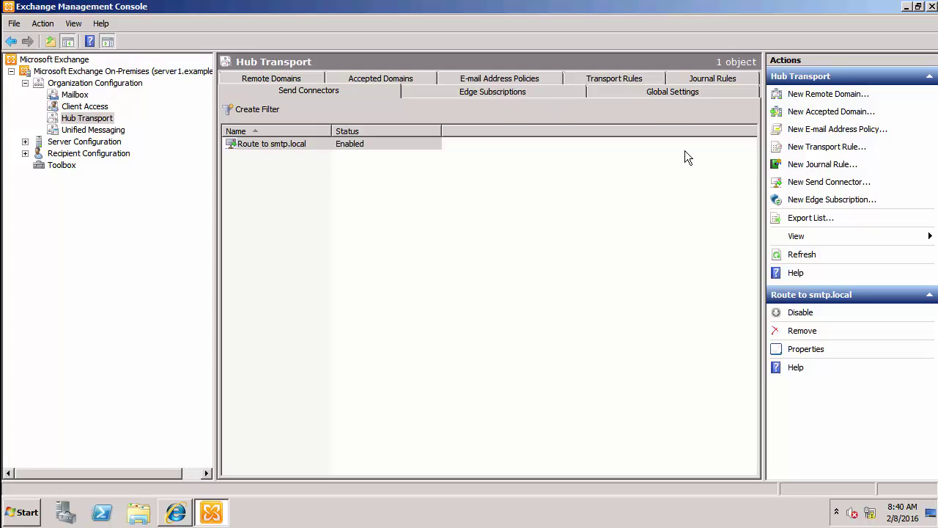
# Step: Create global journal rule 'Journal all email to EV' reporting to the Enterprise Vault journal mailbox address
pyautogui.click(792, 168)
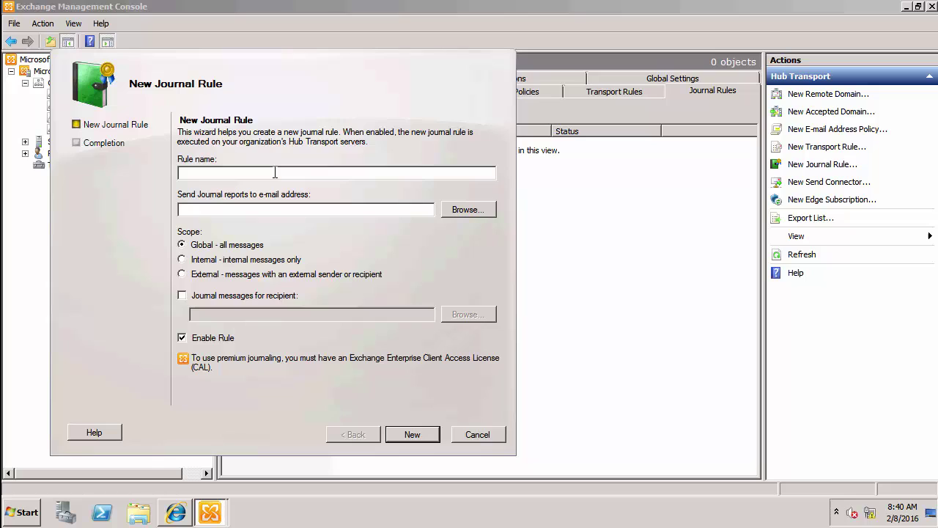
pyautogui.write('Journal all email to EV')
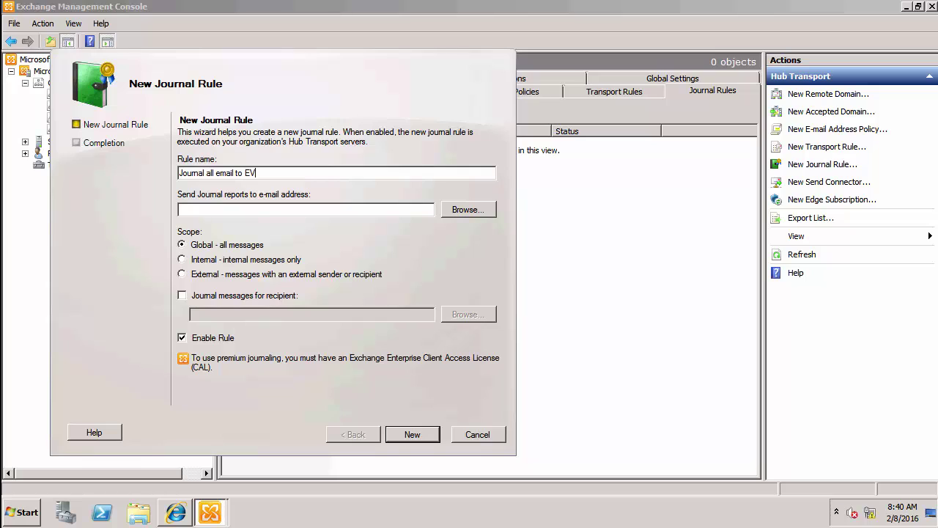
pyautogui.click(248, 210)
pyautogui.click(401, 431)
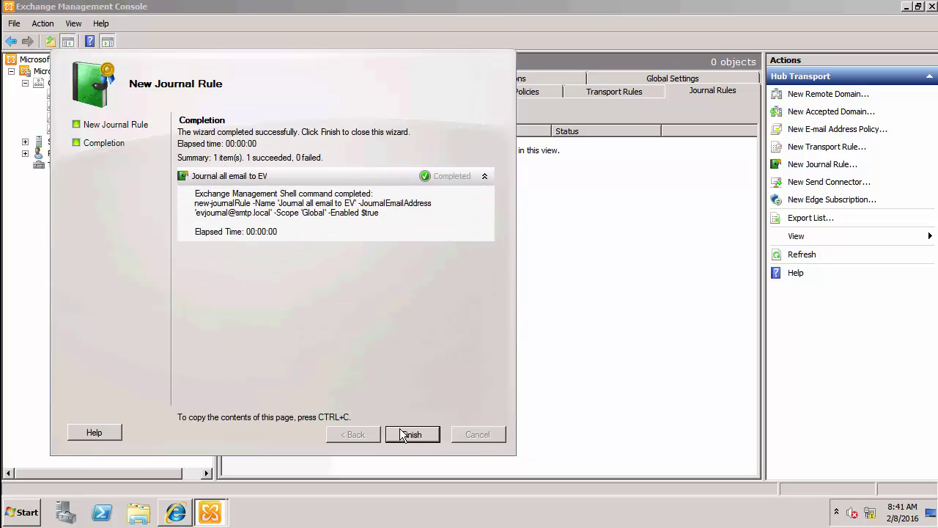
pyautogui.click(403, 434)
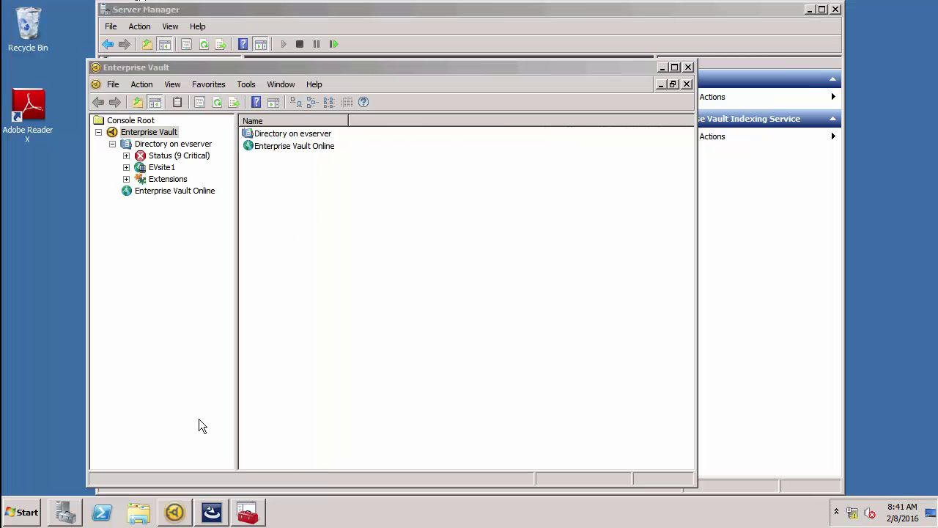
# Step: Cancel the pending Enterprise Vault feature installation and exit setup without changes
pyautogui.click(215, 511)
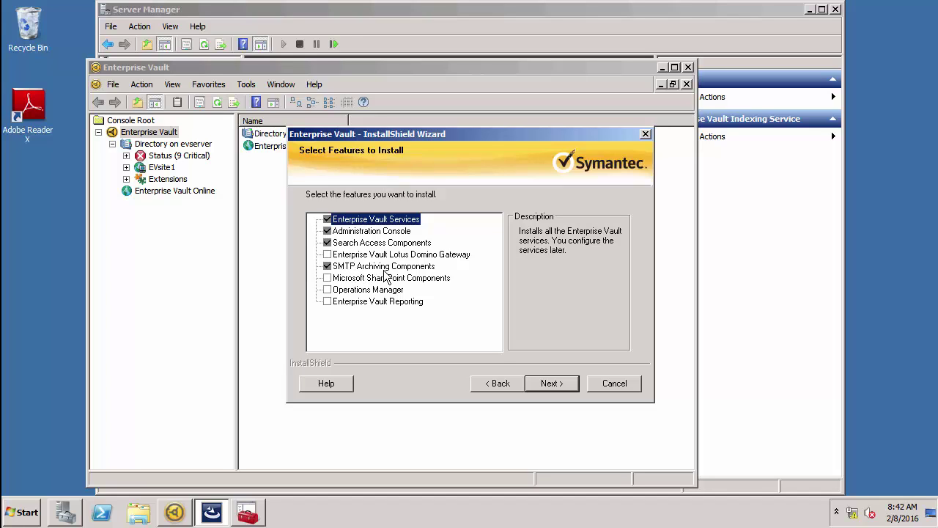
pyautogui.click(605, 384)
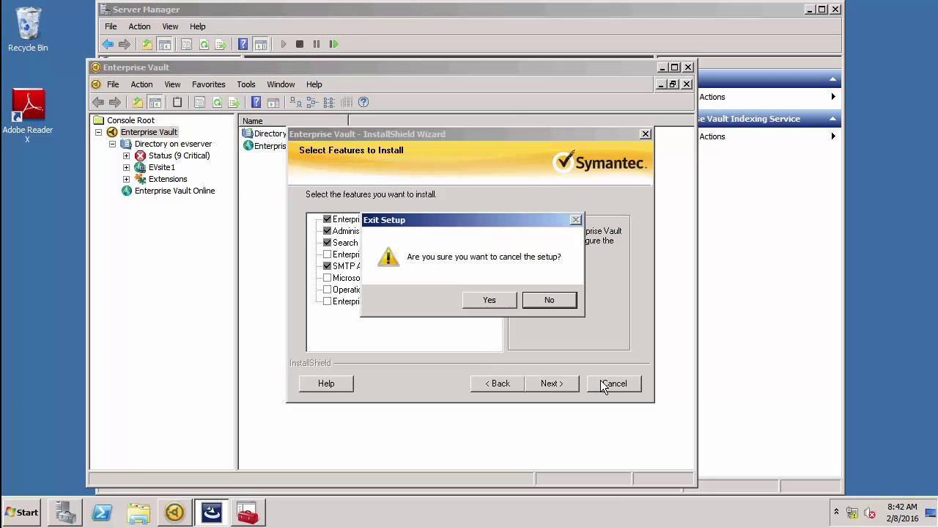
pyautogui.click(495, 307)
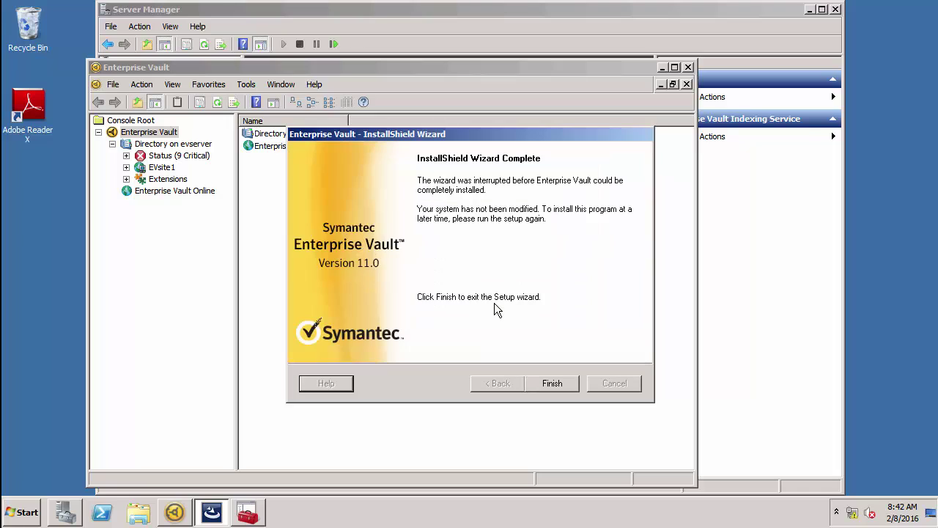
pyautogui.click(555, 382)
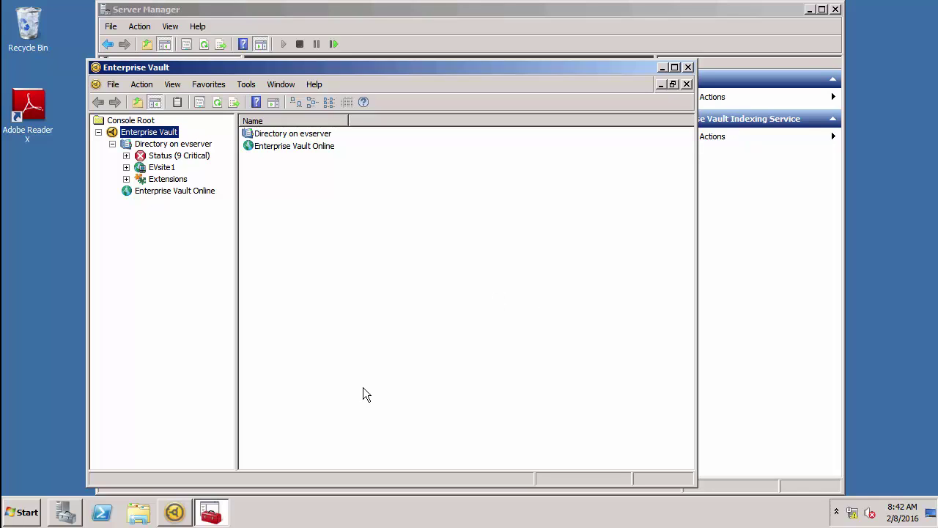
# Step: Show Server Manager's Services list with the Enterprise Vault services running
pyautogui.click(73, 511)
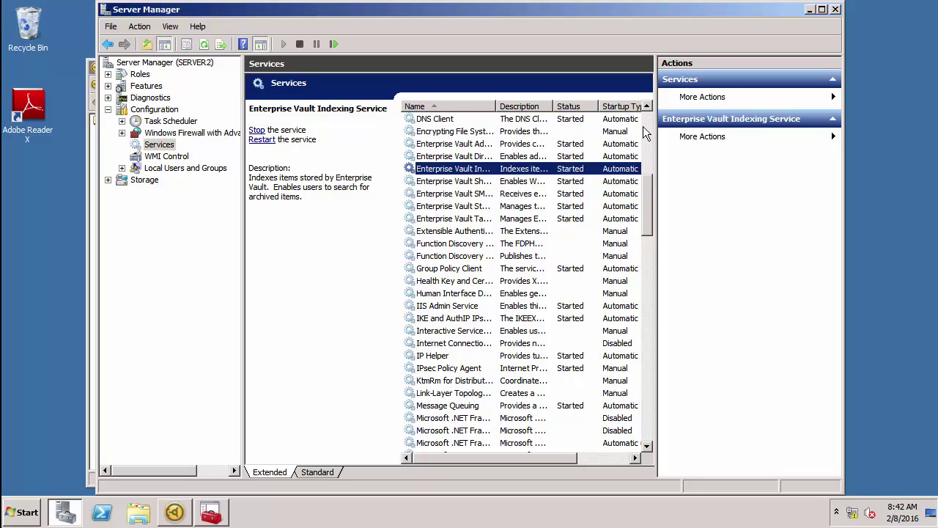
# Step: Maximize the Vault console, expand EVsite1 > Archives, and start a new SMTP archive
pyautogui.click(809, 10)
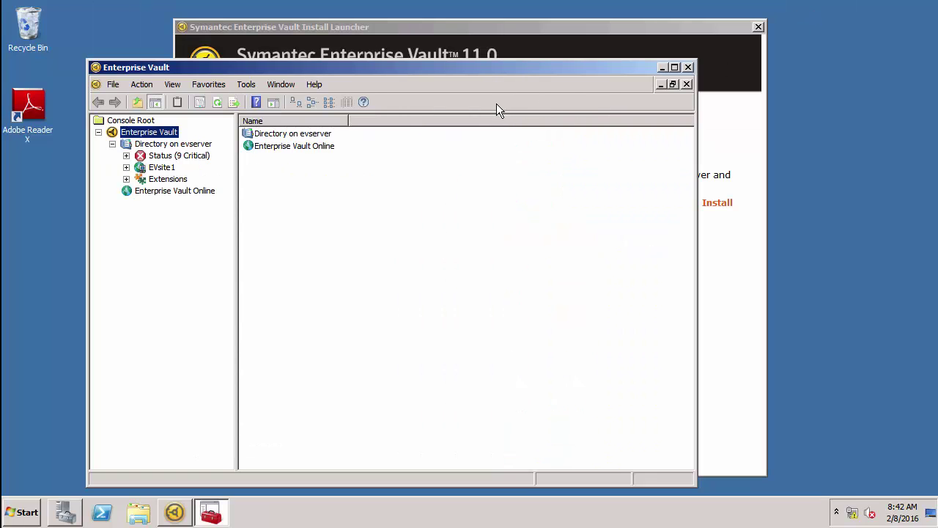
pyautogui.doubleClick(484, 71)
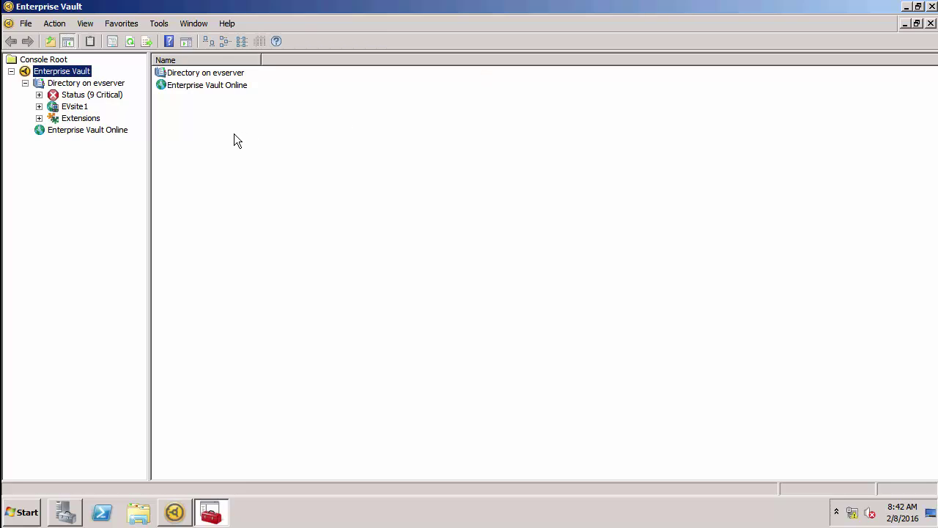
pyautogui.click(40, 107)
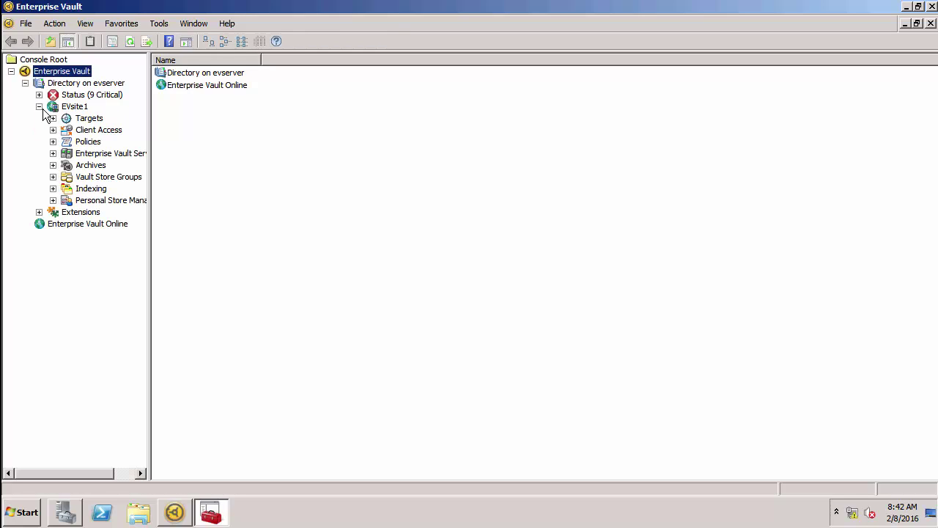
pyautogui.click(52, 166)
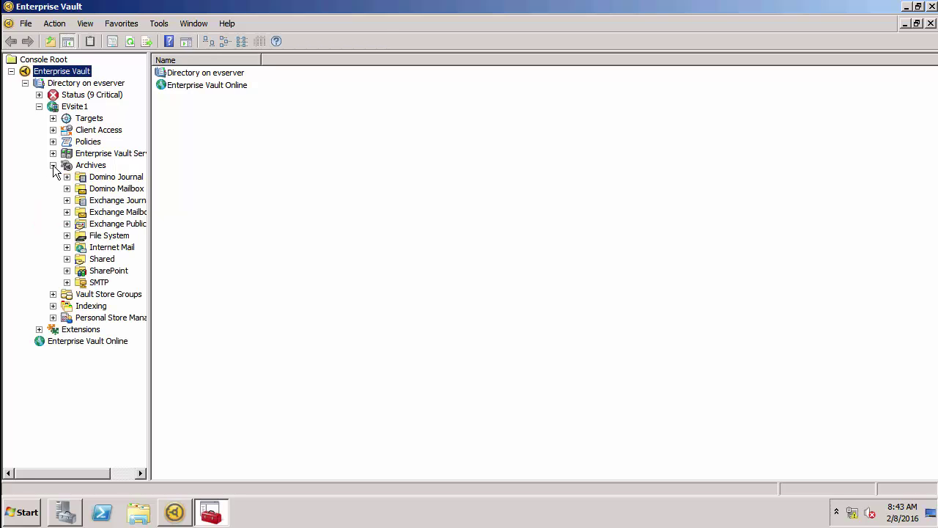
pyautogui.rightClick(95, 285)
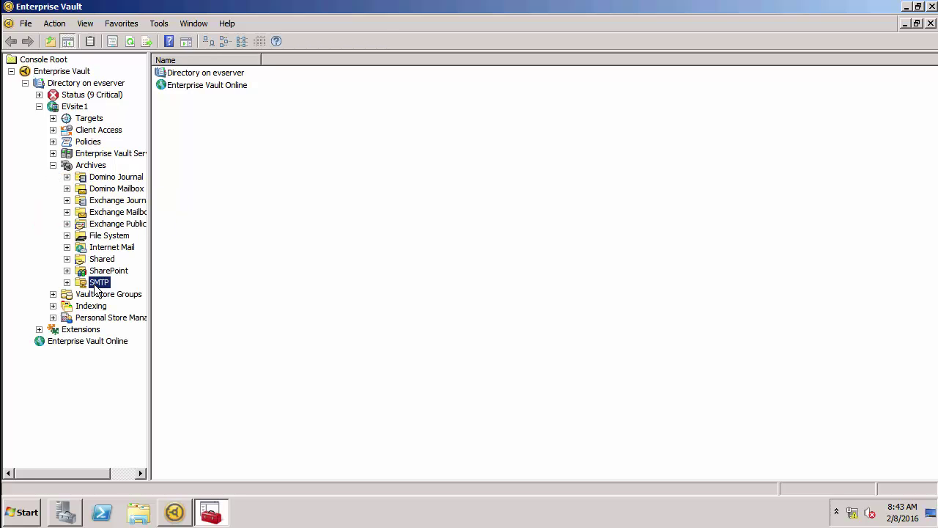
pyautogui.moveTo(159, 297)
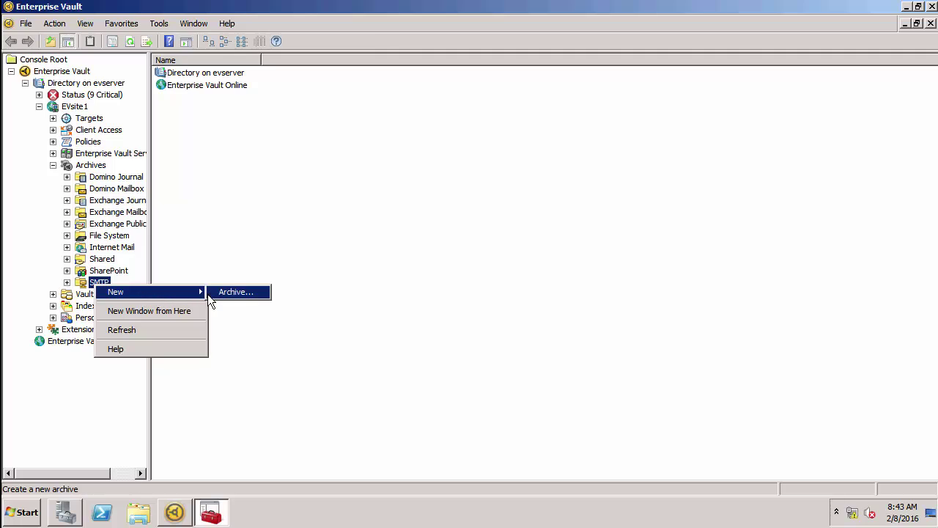
pyautogui.click(227, 294)
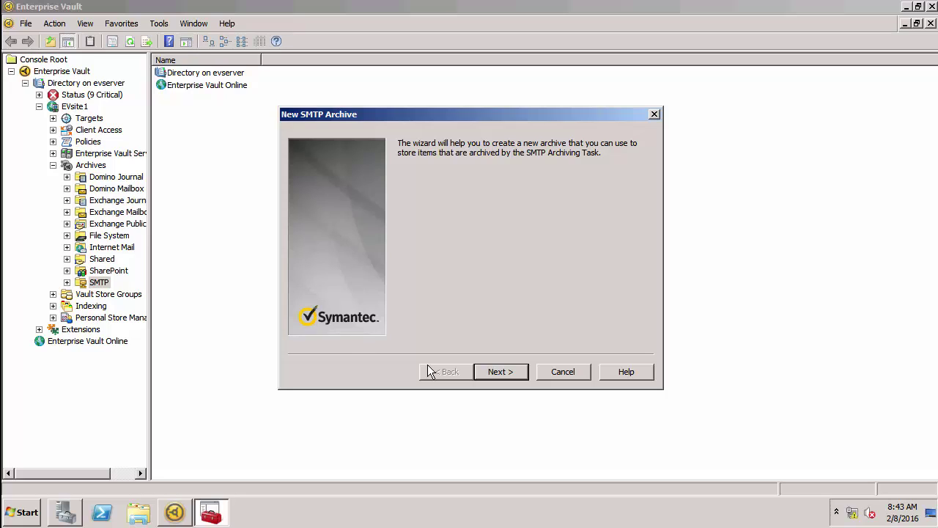
# Step: Create SMTP archive EVJournal in the Corporate vault store, billed to ev_service, and list SMTP archives
pyautogui.click(521, 372)
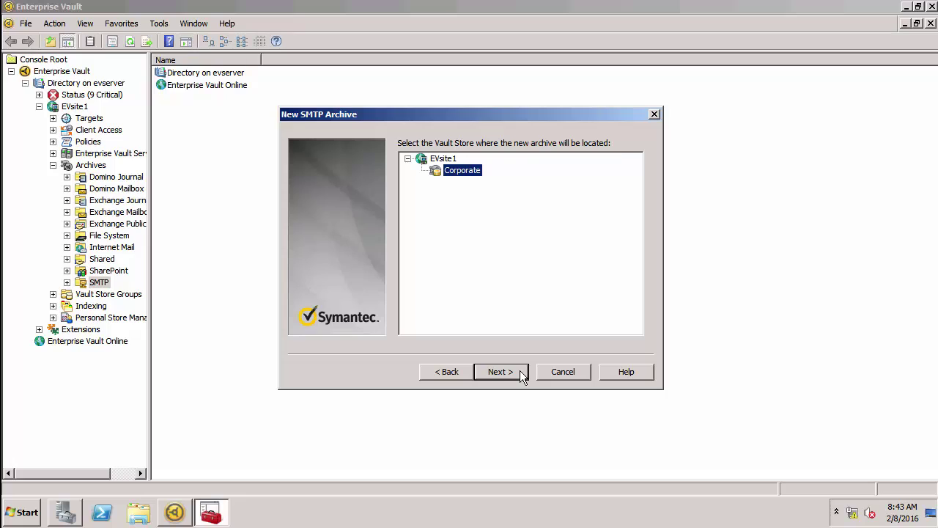
pyautogui.click(516, 371)
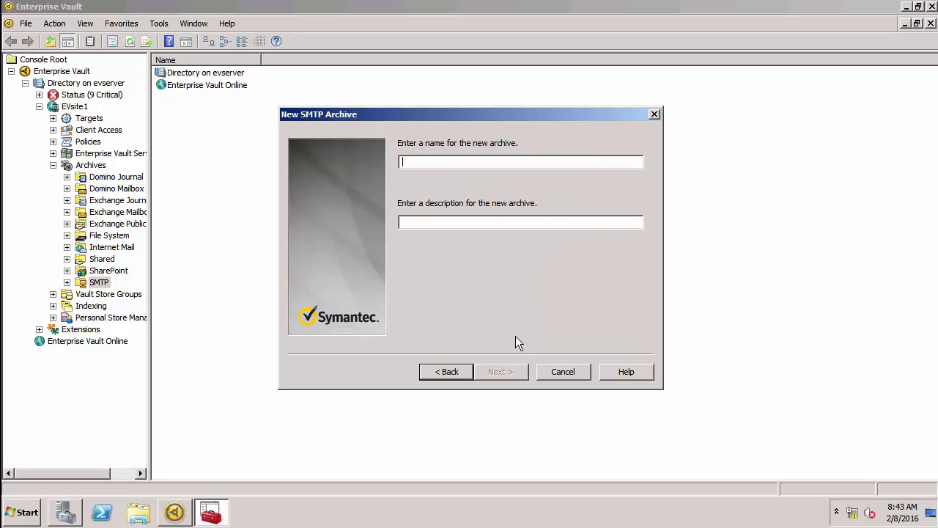
pyautogui.write('EVJourn')
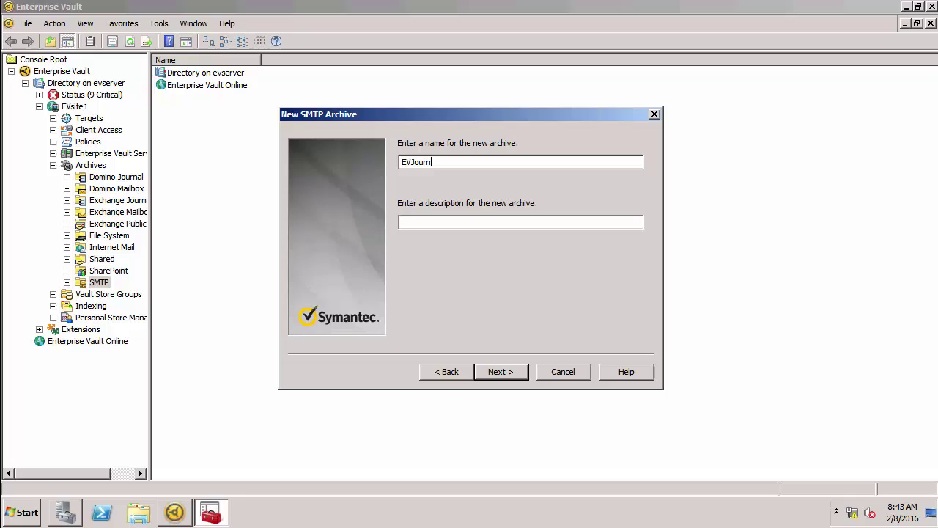
pyautogui.write('al')
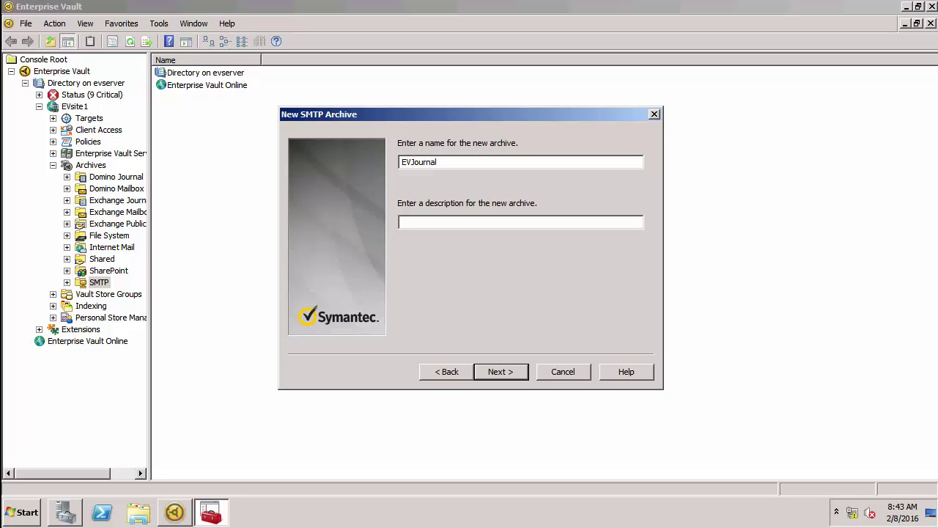
pyautogui.click(498, 371)
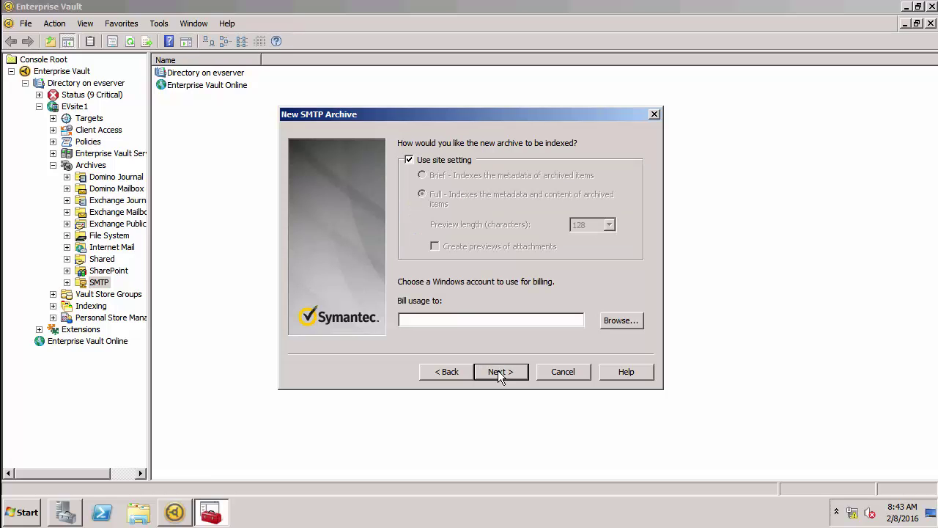
pyautogui.click(468, 323)
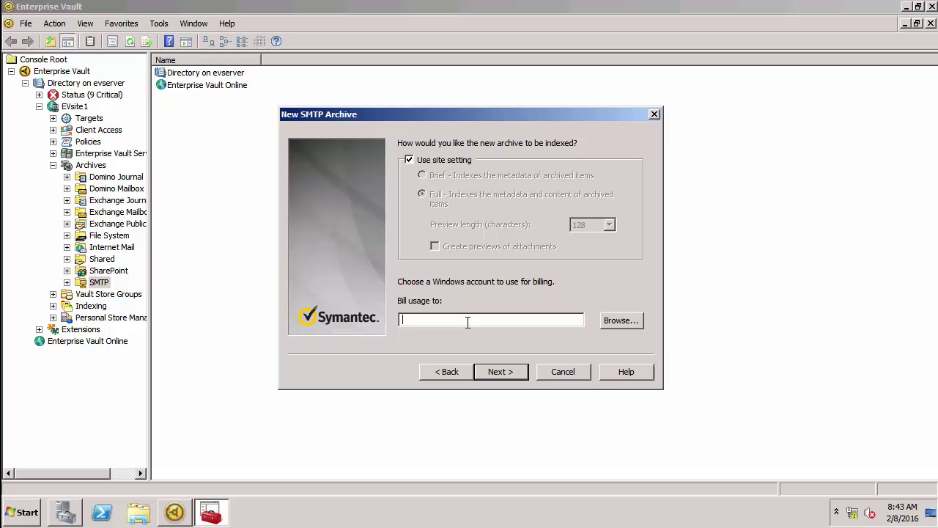
pyautogui.write('ev_service')
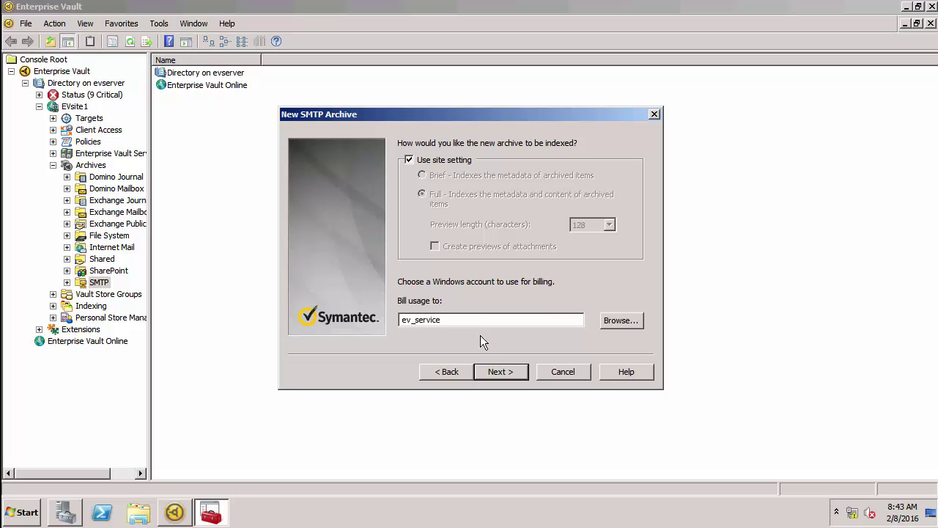
pyautogui.click(492, 371)
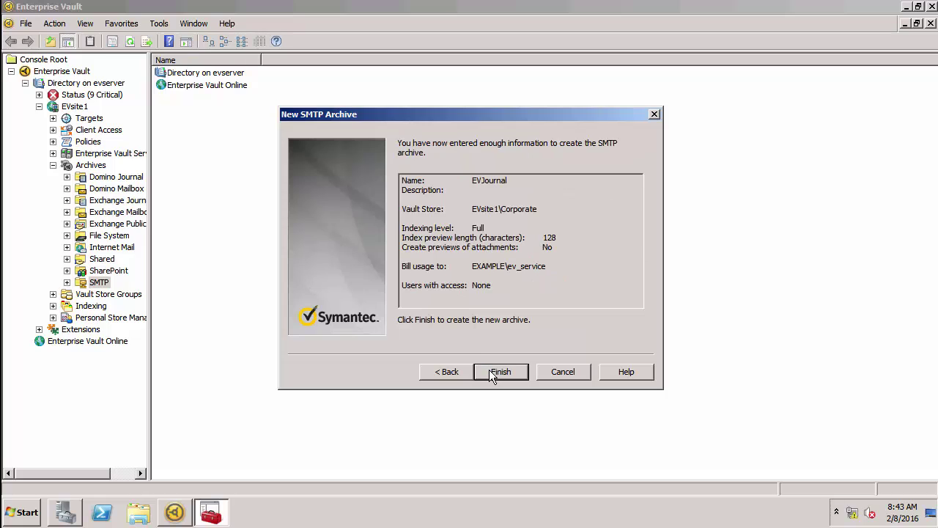
pyautogui.click(490, 370)
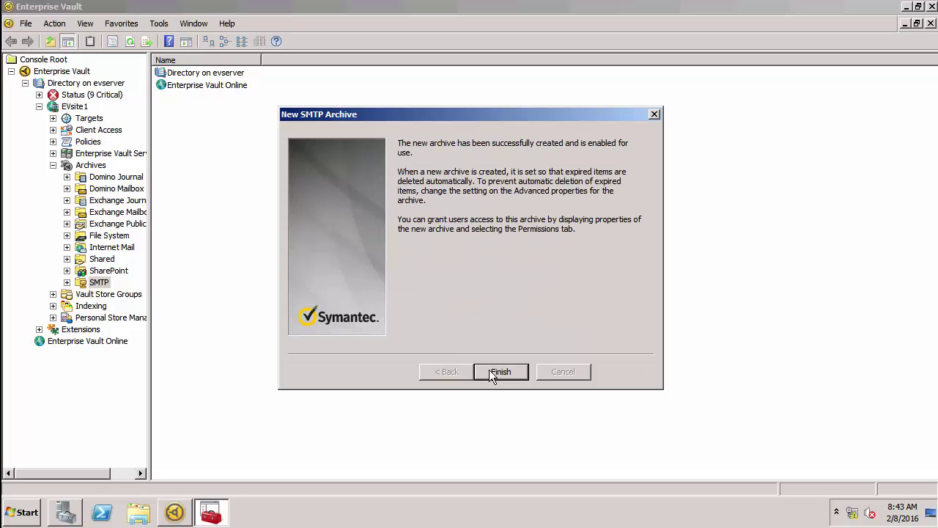
pyautogui.click(491, 374)
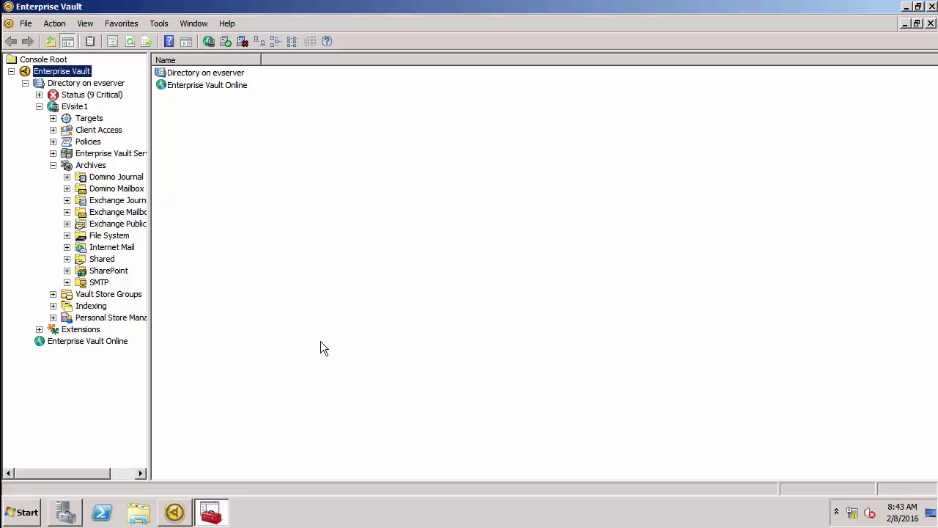
pyautogui.click(79, 283)
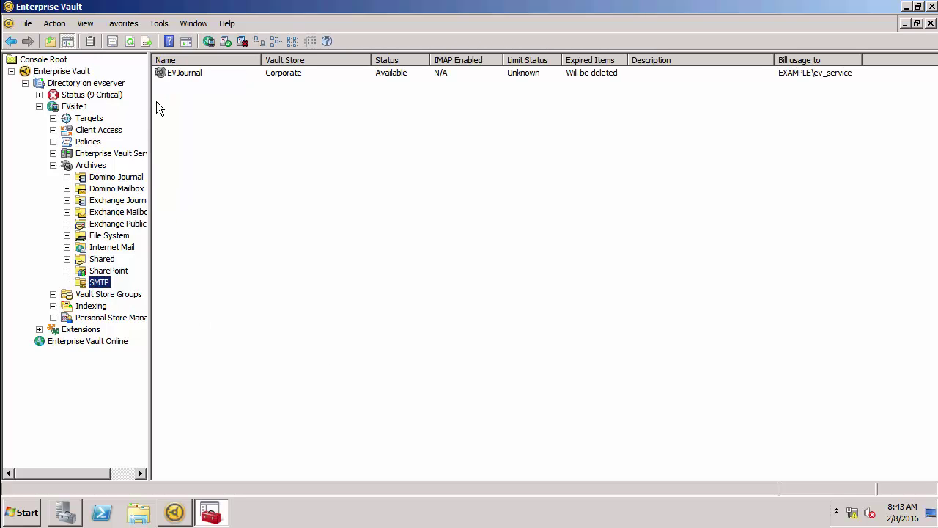
# Step: Add ev_service to the EVJournal archive's permissions with Read access and save
pyautogui.rightClick(163, 71)
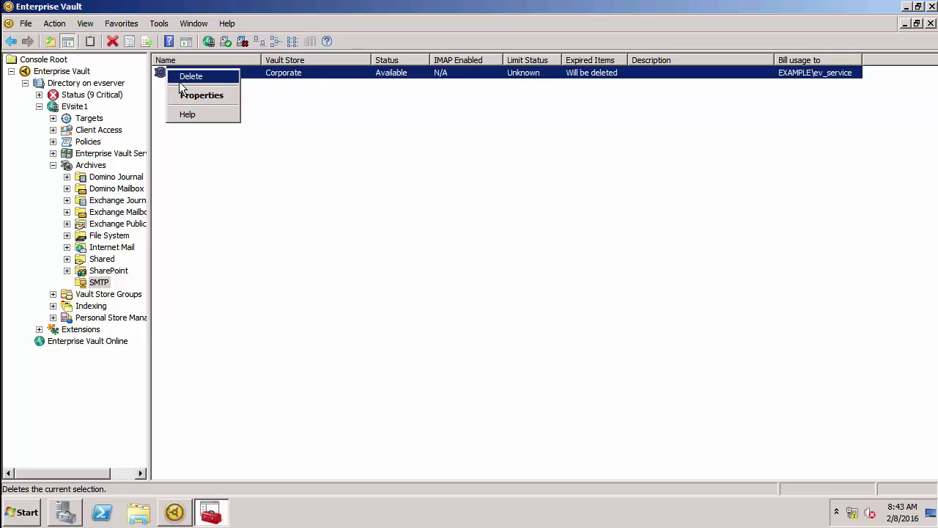
pyautogui.click(182, 95)
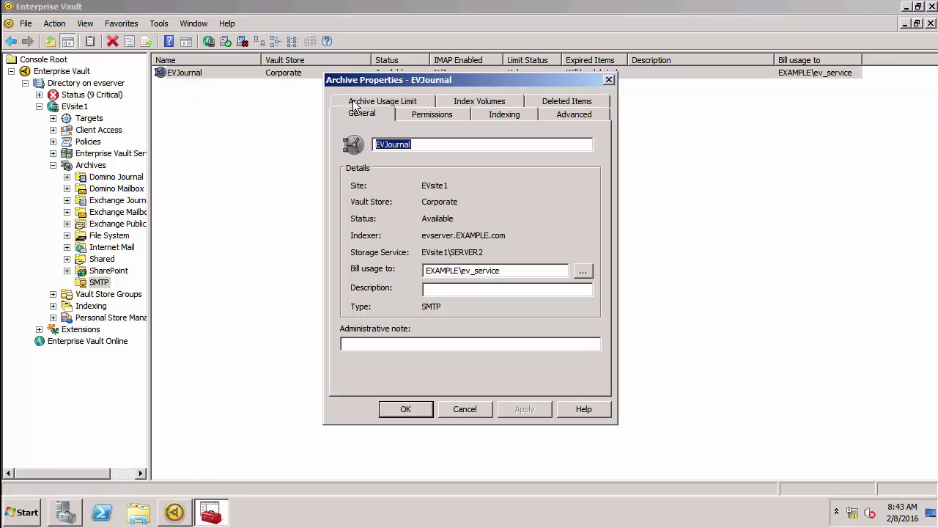
pyautogui.click(424, 114)
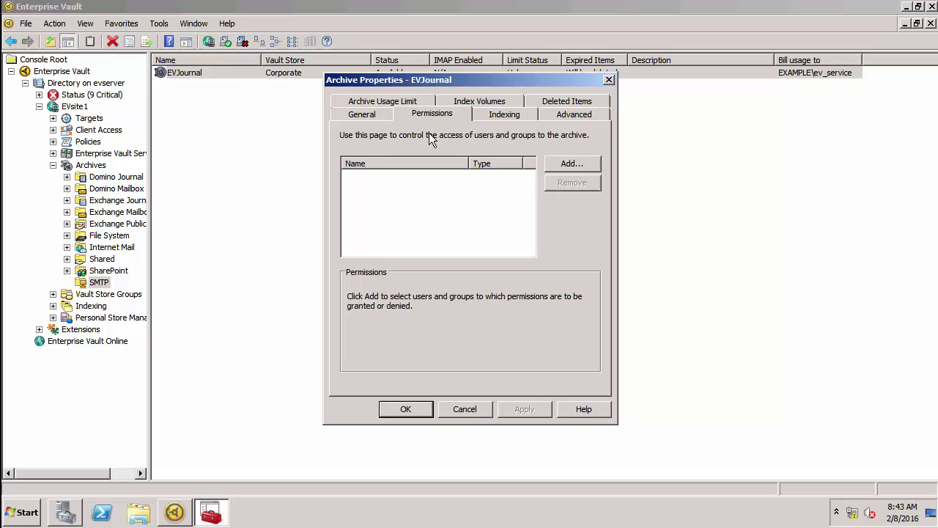
pyautogui.click(571, 163)
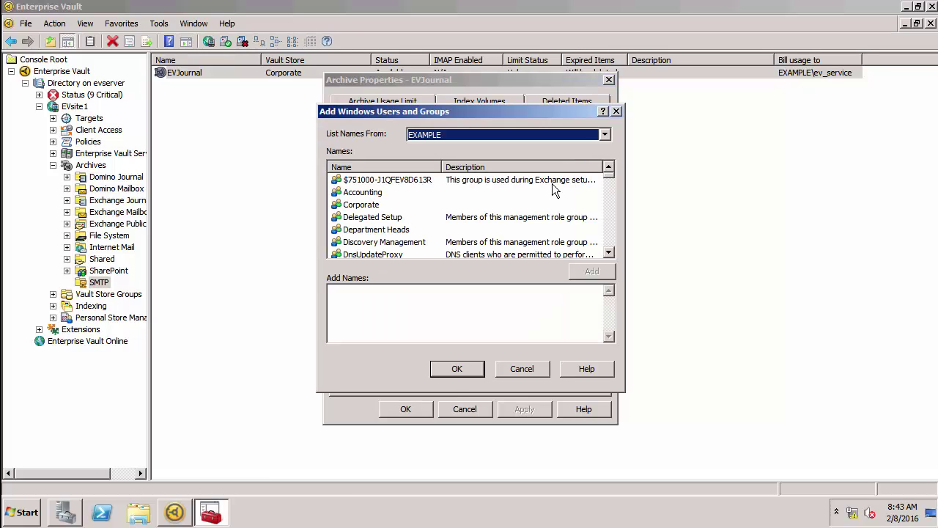
pyautogui.click(613, 226)
pyautogui.click(612, 226)
pyautogui.click(611, 227)
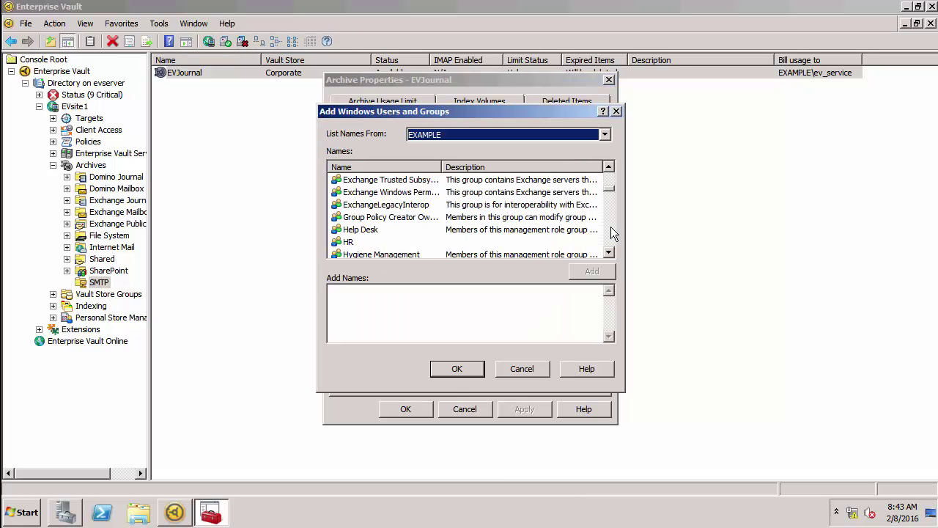
pyautogui.click(611, 227)
pyautogui.click(611, 227)
pyautogui.click(611, 226)
pyautogui.click(611, 226)
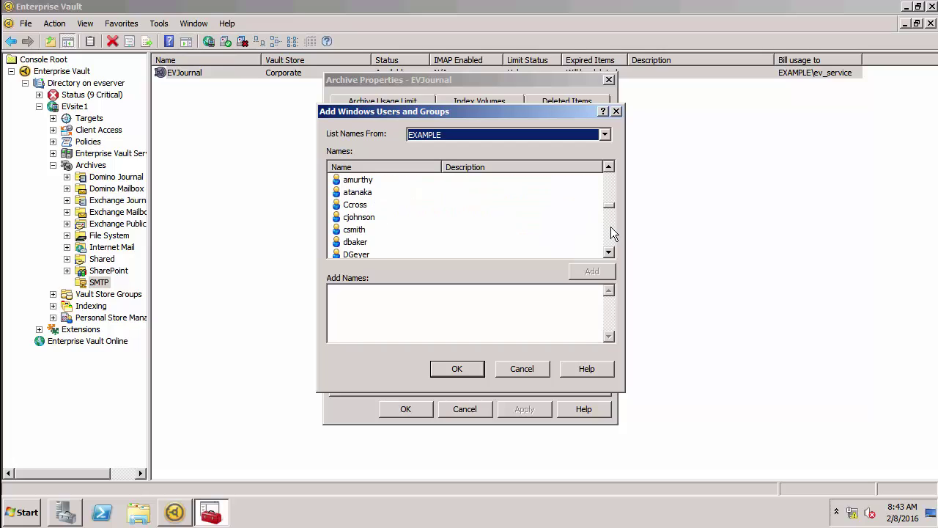
pyautogui.click(610, 226)
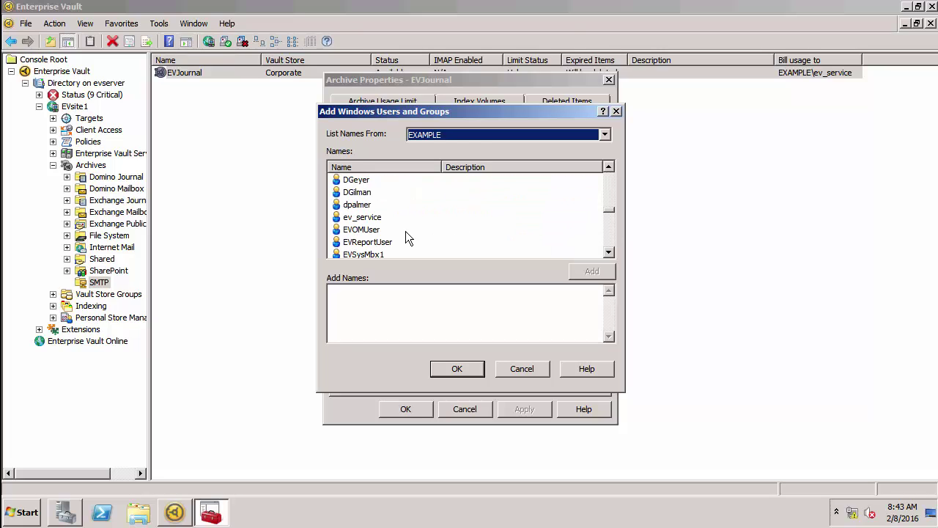
pyautogui.doubleClick(364, 218)
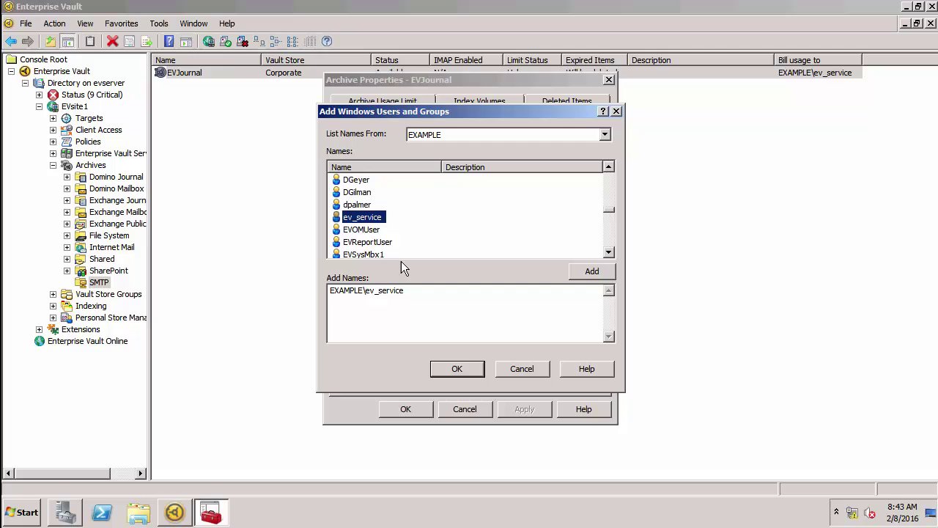
pyautogui.click(457, 370)
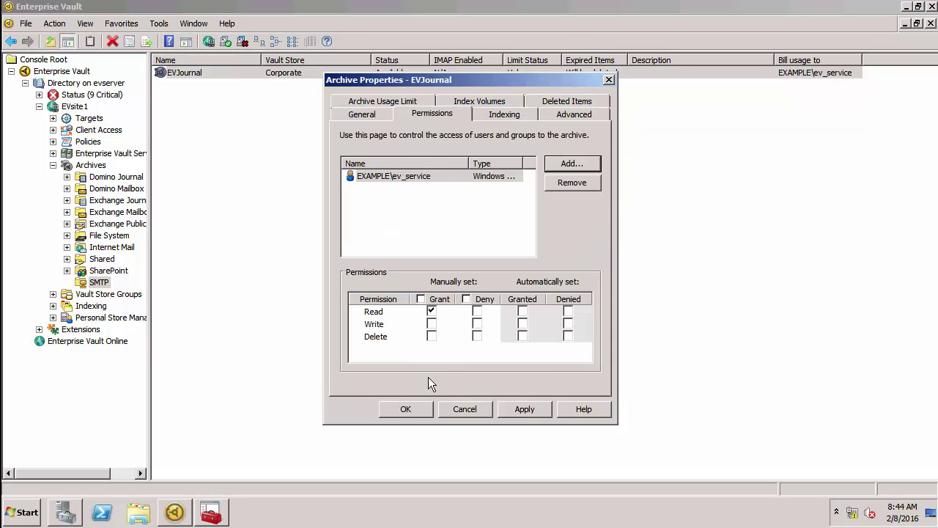
pyautogui.click(423, 409)
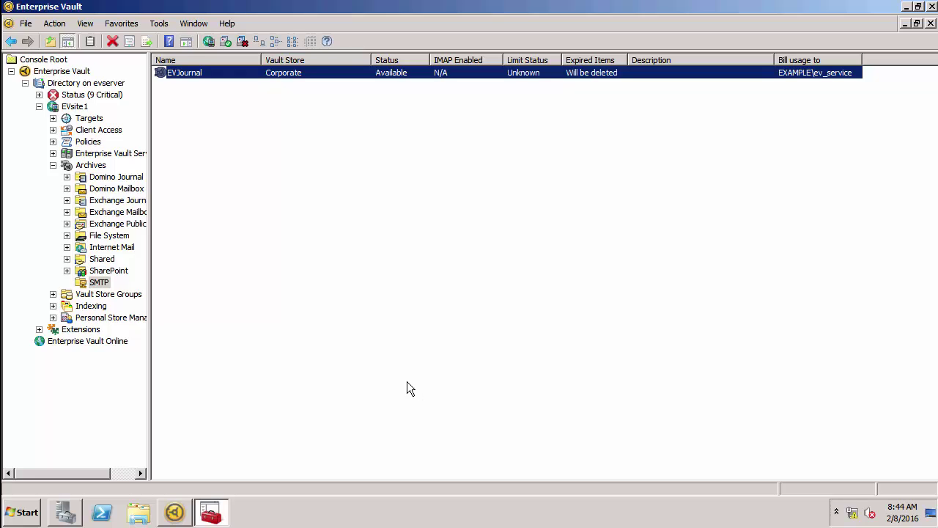
# Step: Open the Default SMTP Policy's Advanced settings under EVsite1 Policies > SMTP
pyautogui.click(53, 141)
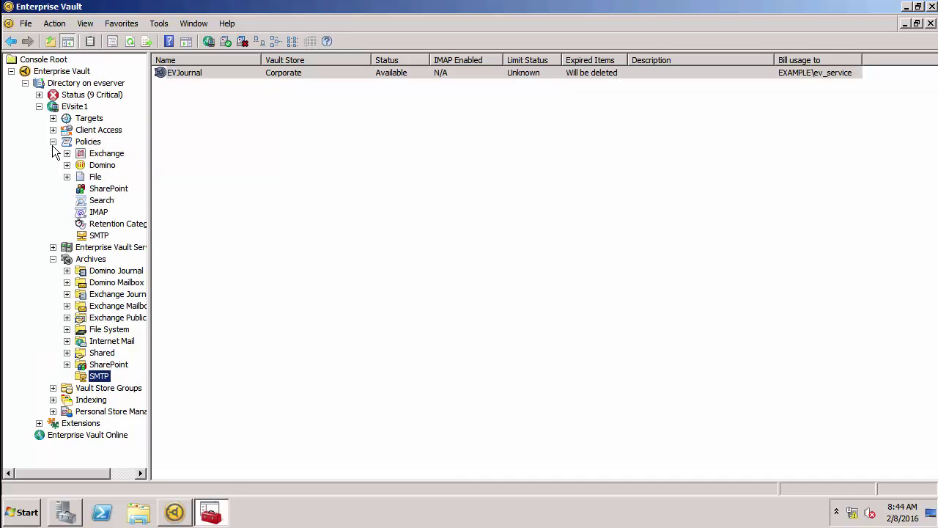
pyautogui.click(89, 234)
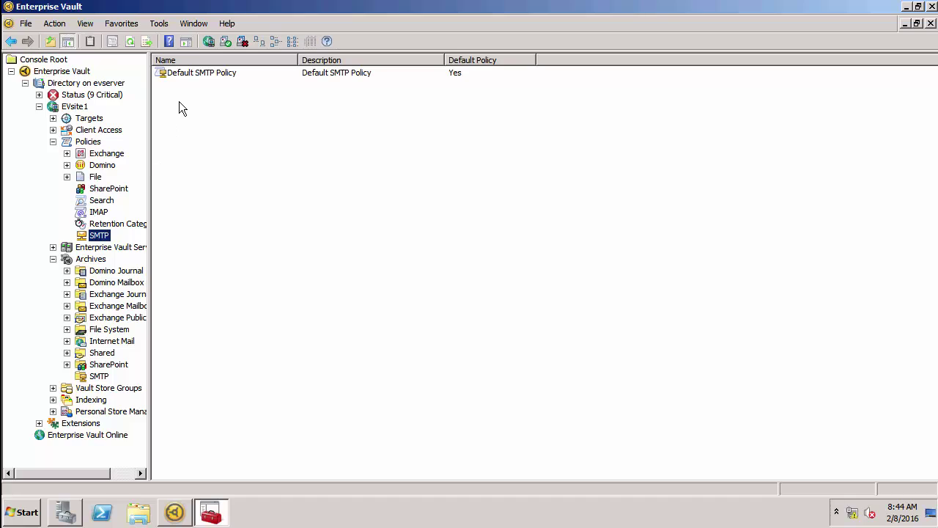
pyautogui.doubleClick(179, 75)
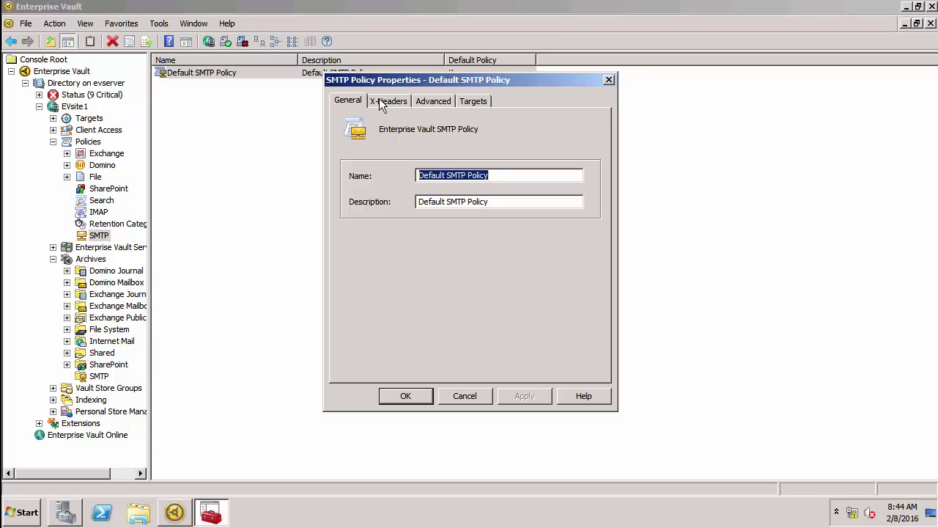
pyautogui.click(439, 104)
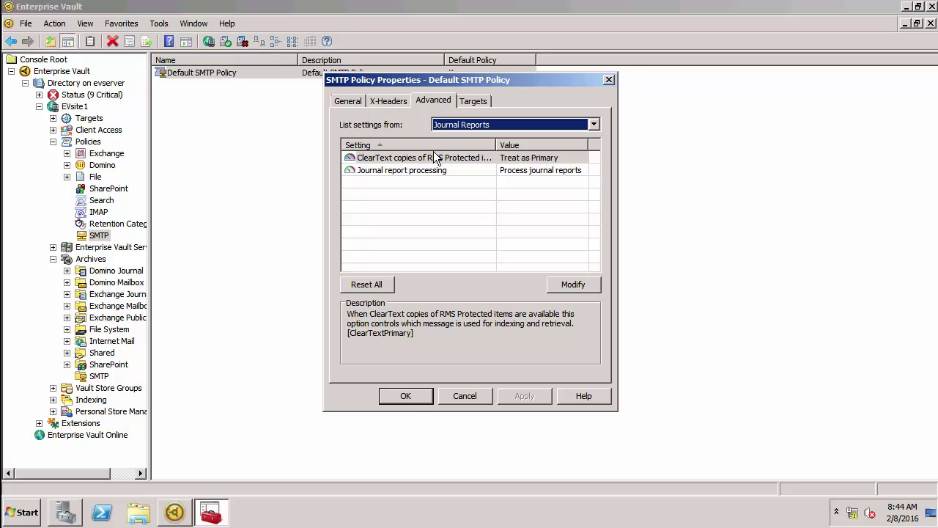
# Step: Confirm Journal report processing remains 'Process journal reports' and cancel out unchanged
pyautogui.click(400, 178)
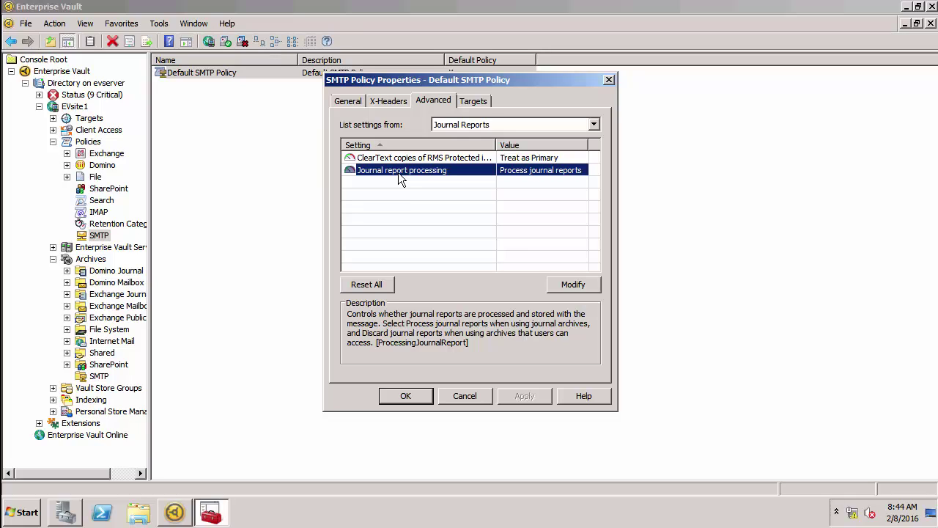
pyautogui.click(574, 287)
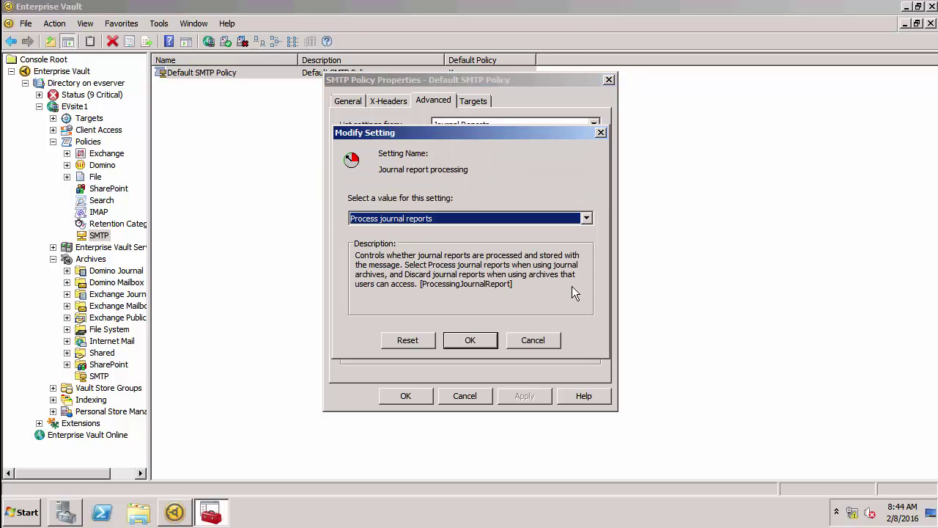
pyautogui.click(492, 221)
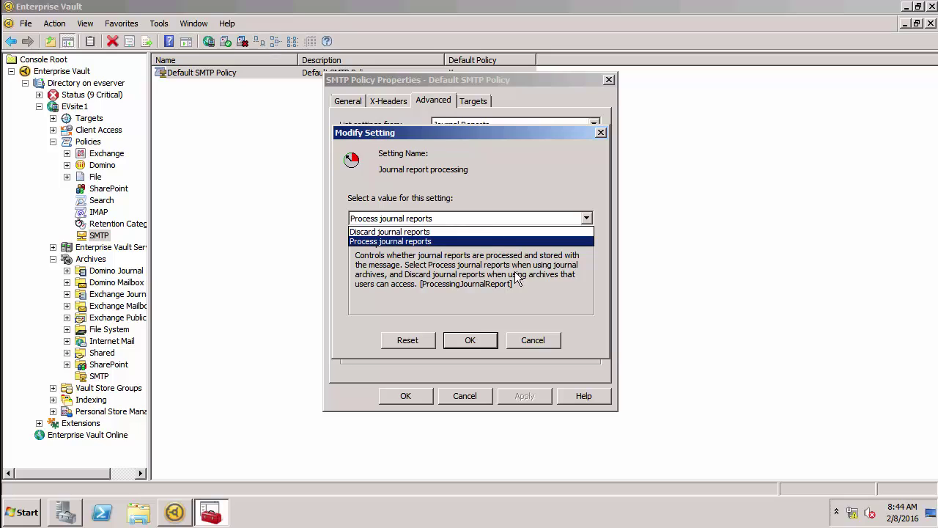
pyautogui.click(535, 332)
pyautogui.click(533, 335)
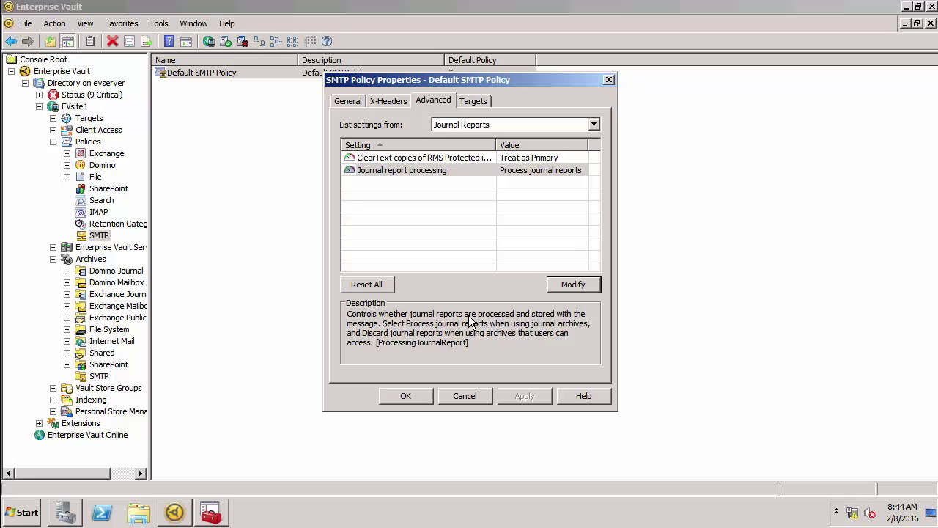
pyautogui.click(469, 396)
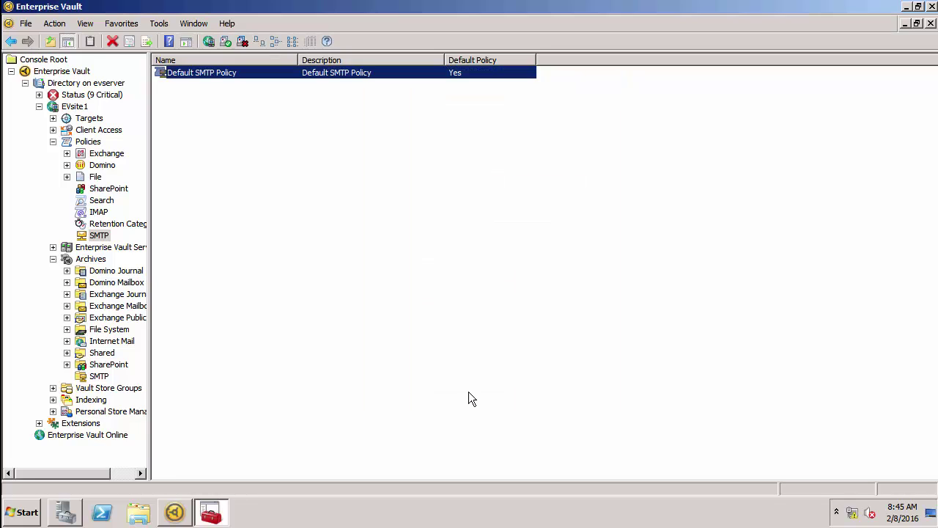
pyautogui.click(83, 109)
# Step: Inspect EVsite1's Advanced SMTP settings, such as log action and Selective Journal Archiving, then cancel unchanged
pyautogui.rightClick(83, 109)
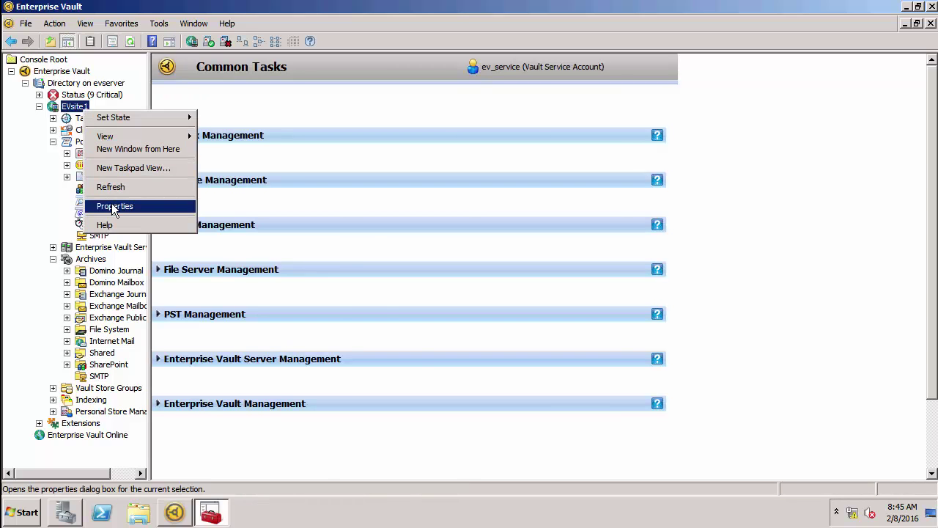
pyautogui.click(113, 206)
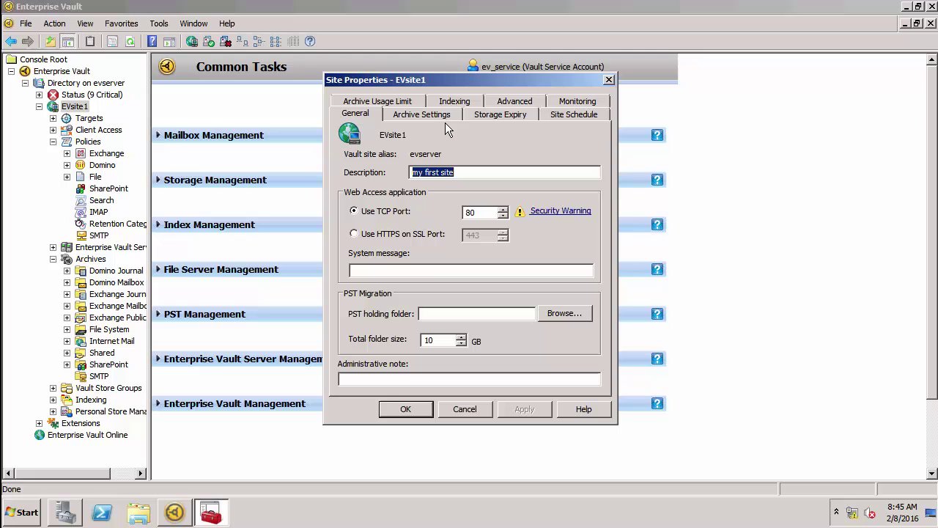
pyautogui.click(497, 103)
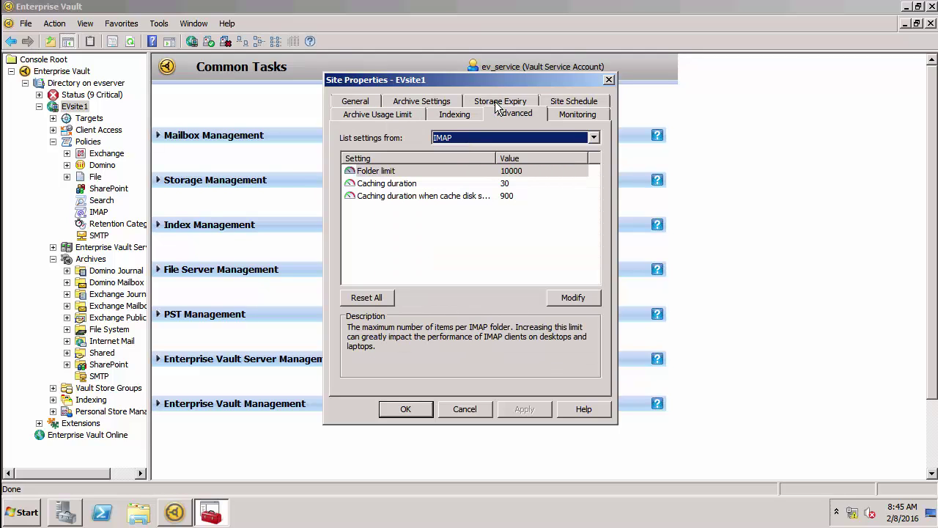
pyautogui.click(455, 139)
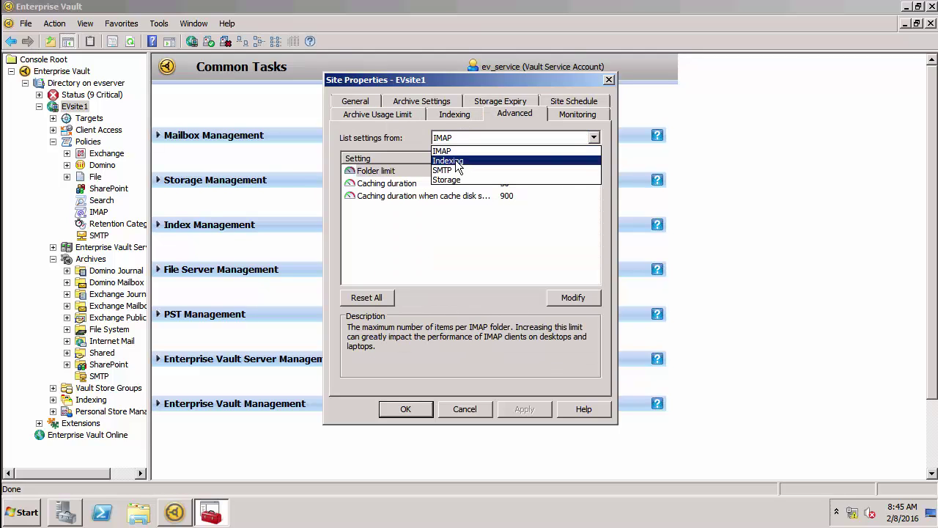
pyautogui.click(456, 170)
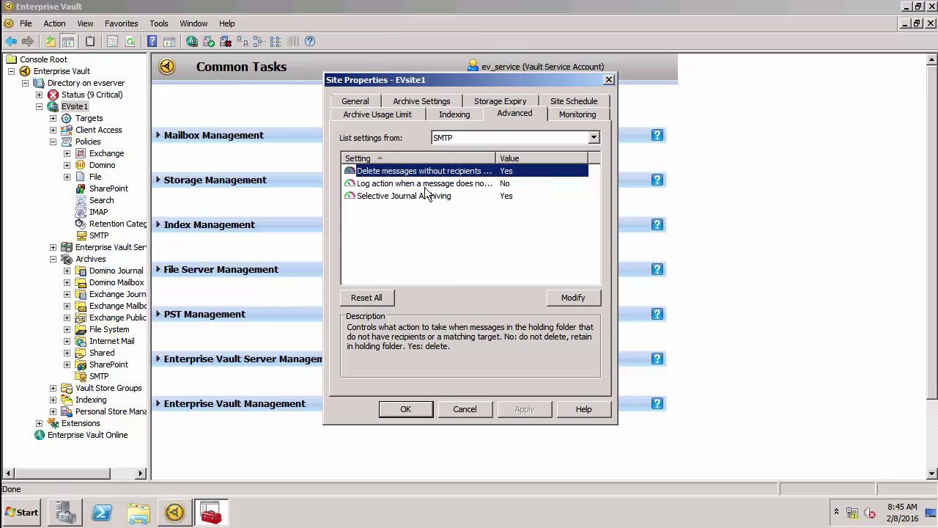
pyautogui.click(426, 187)
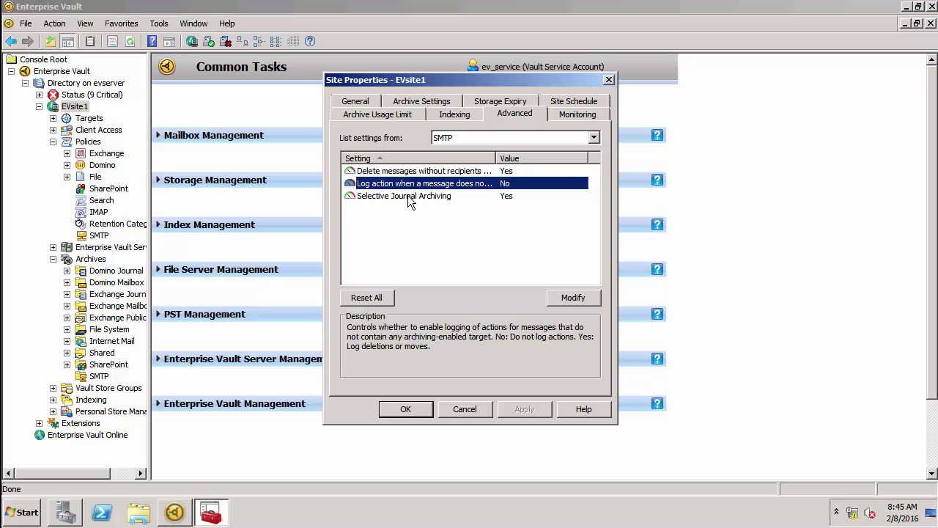
pyautogui.click(409, 196)
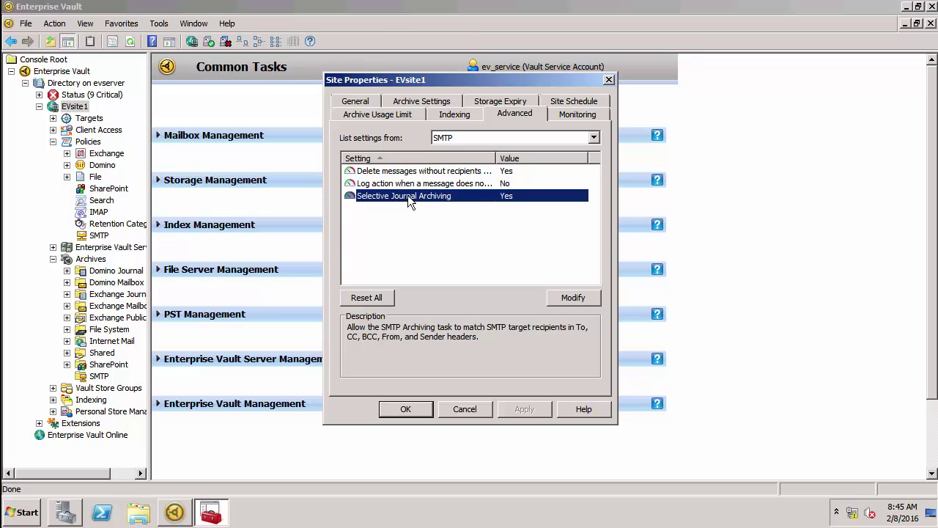
pyautogui.click(462, 409)
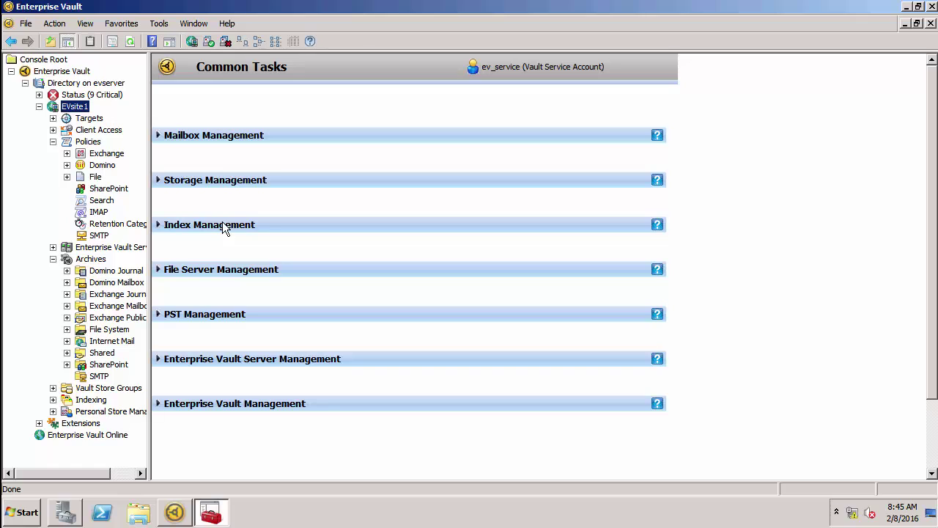
# Step: Open the properties of EVsite1's SMTP archiving target
pyautogui.click(53, 119)
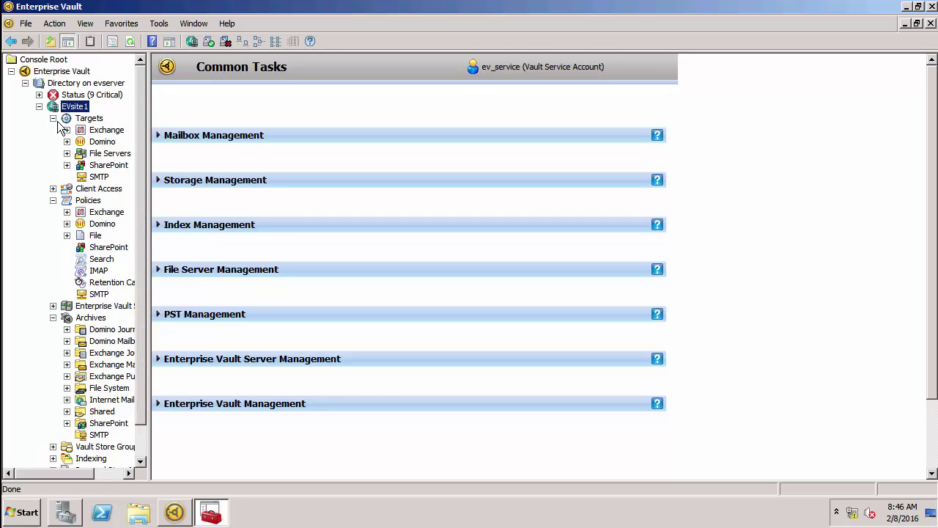
pyautogui.click(88, 179)
pyautogui.rightClick(89, 179)
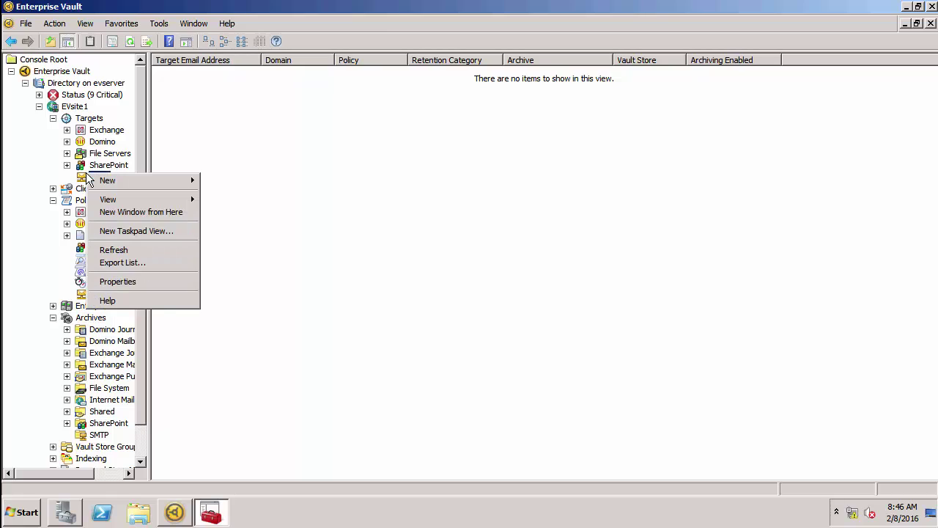
pyautogui.click(118, 282)
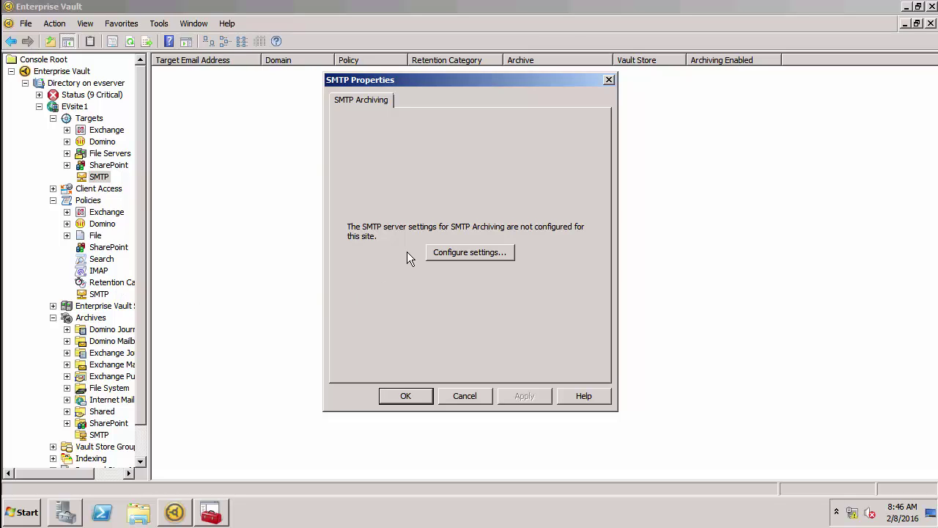
# Step: In the SMTP server settings, leave connection control with no computers listed and turn off authentication
pyautogui.click(447, 252)
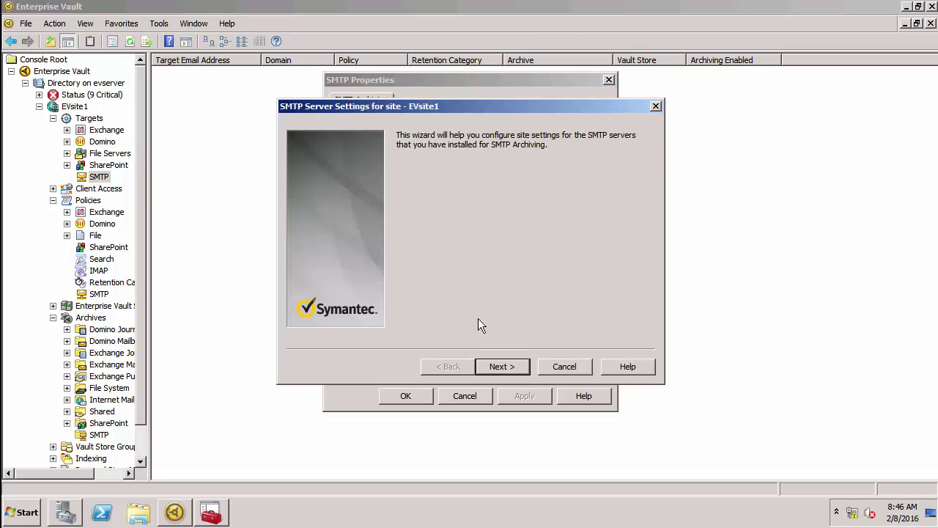
pyautogui.click(488, 362)
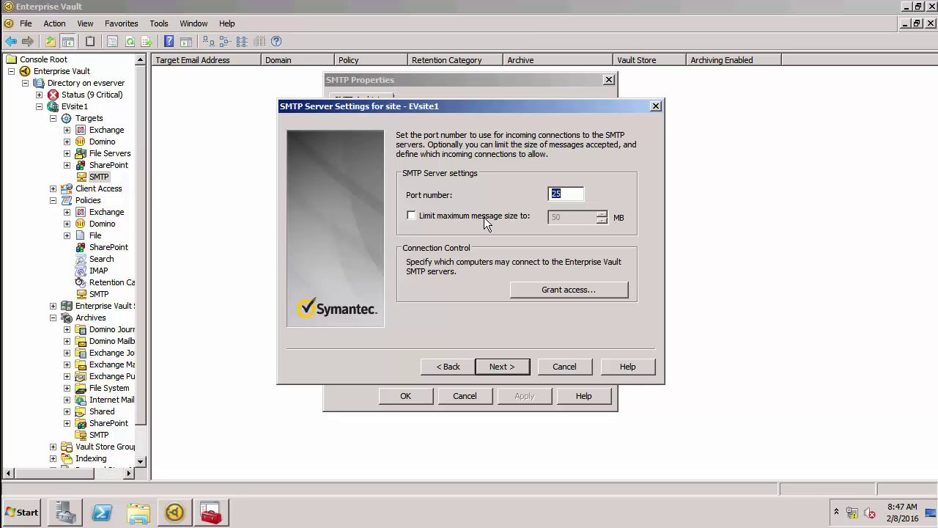
pyautogui.click(558, 289)
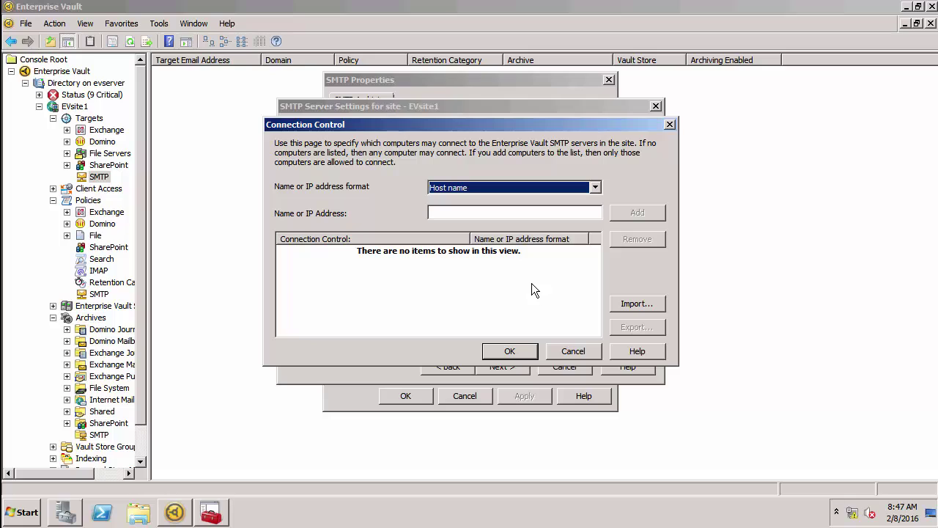
pyautogui.click(566, 352)
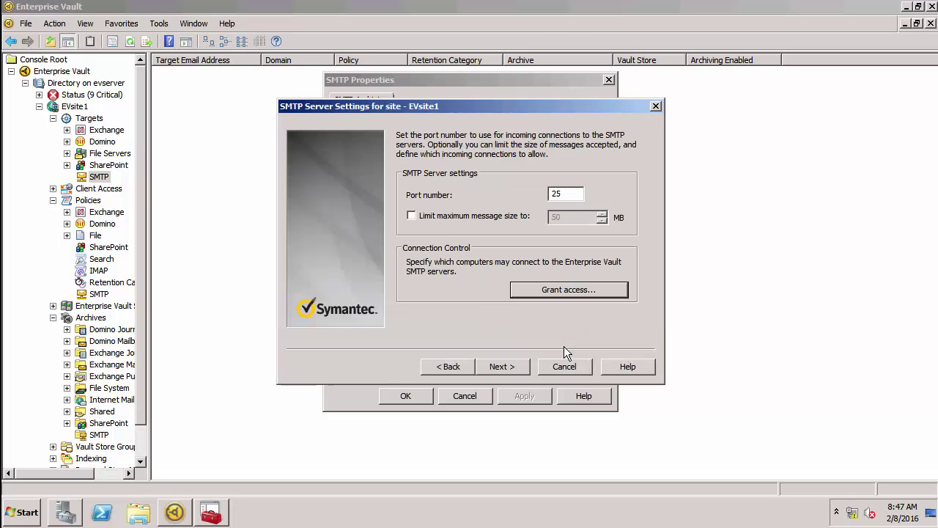
pyautogui.click(505, 363)
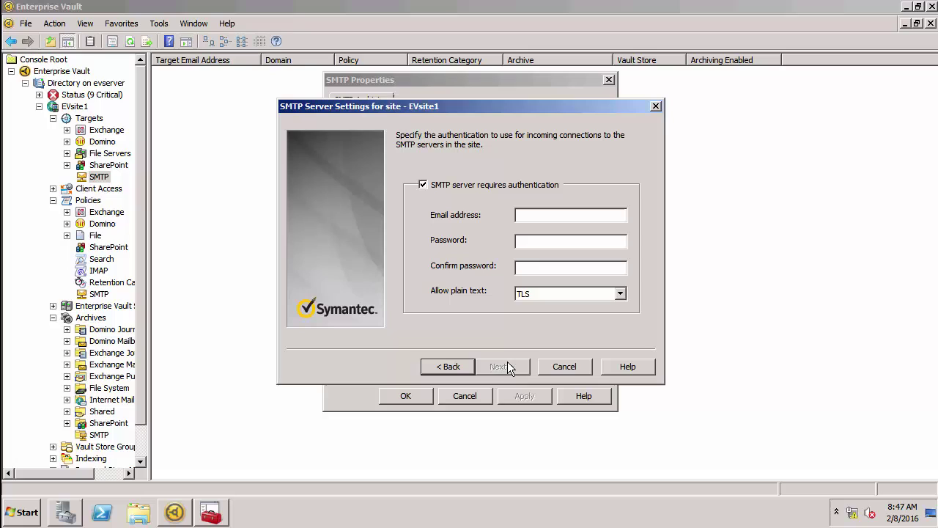
pyautogui.click(448, 187)
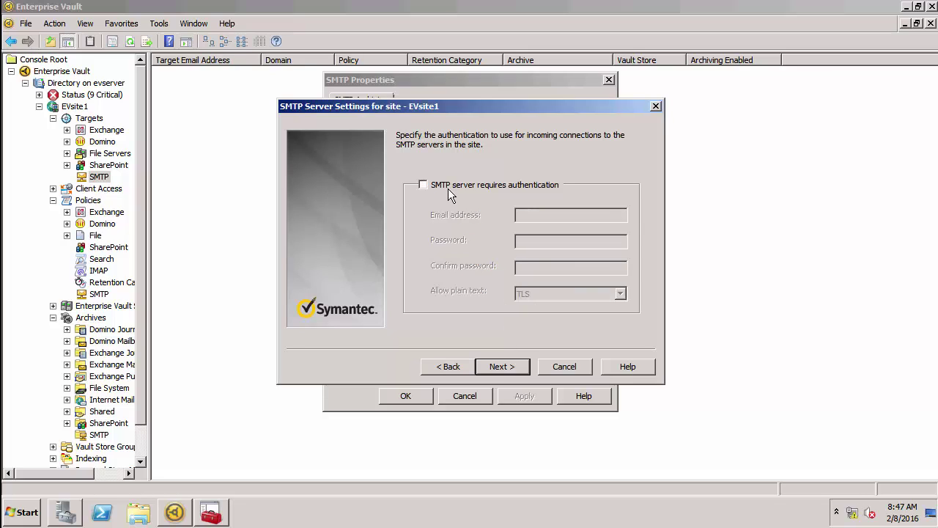
pyautogui.click(505, 365)
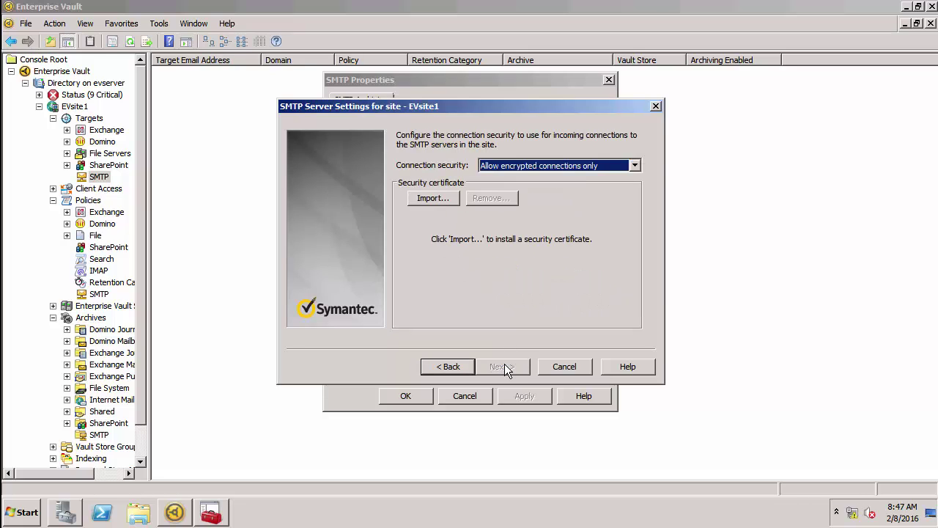
# Step: Allow unencrypted connections only, apply the server settings and save the SMTP properties
pyautogui.click(505, 166)
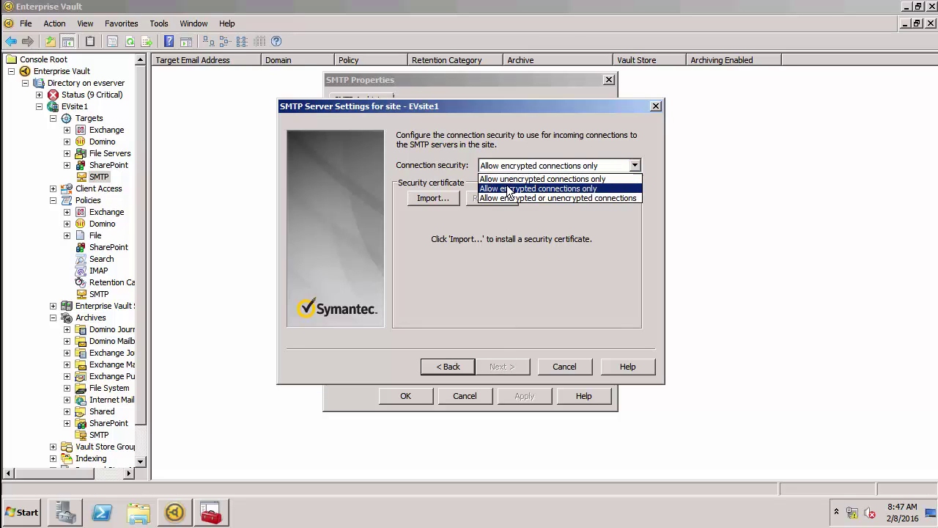
pyautogui.click(506, 180)
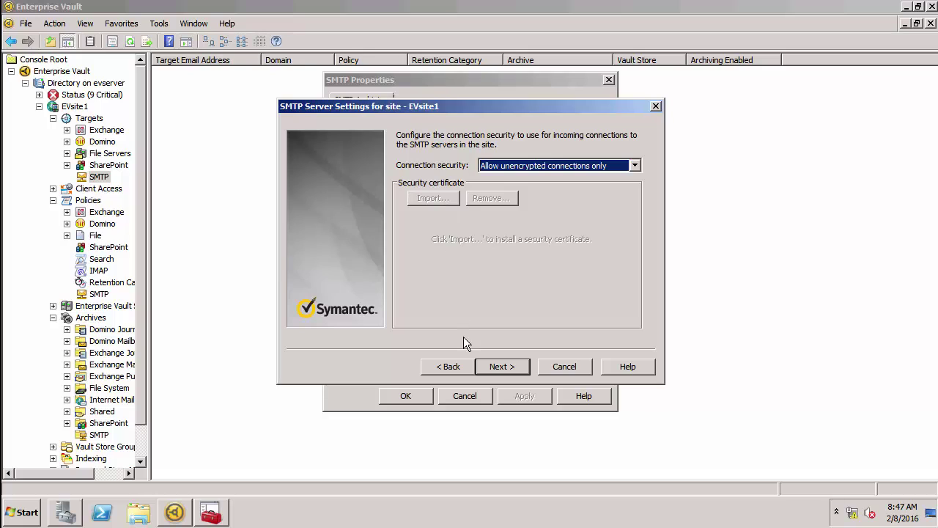
pyautogui.click(484, 365)
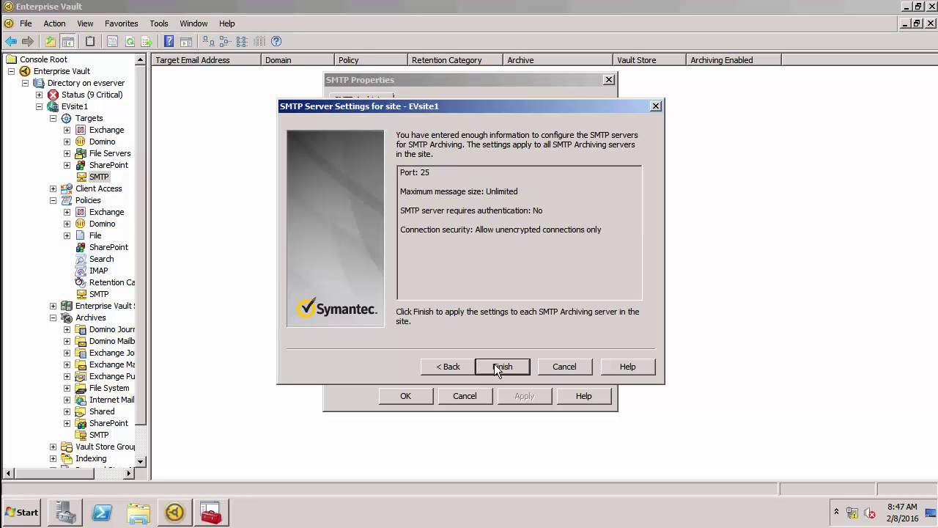
pyautogui.click(495, 364)
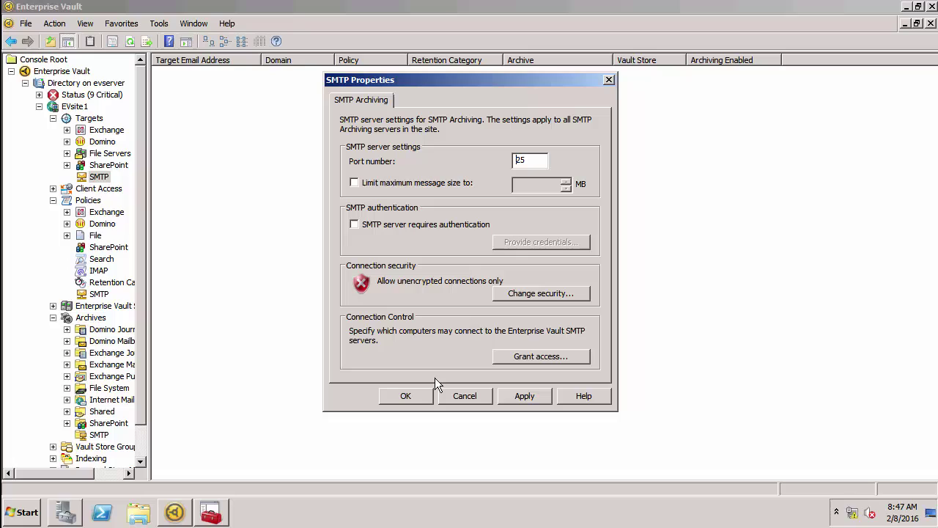
pyautogui.click(414, 395)
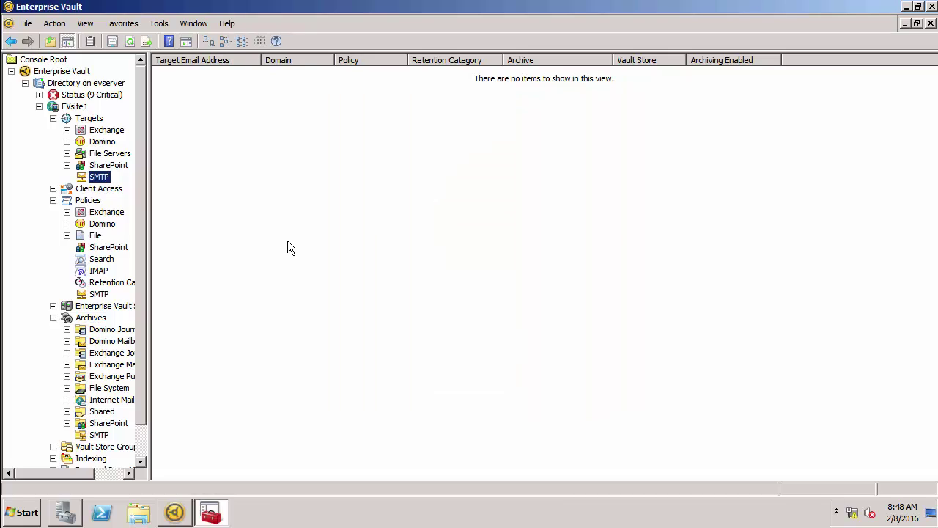
# Step: Start a new SMTP target email address and enter the journal mailbox address on smtp.local
pyautogui.rightClick(98, 179)
pyautogui.moveTo(137, 185)
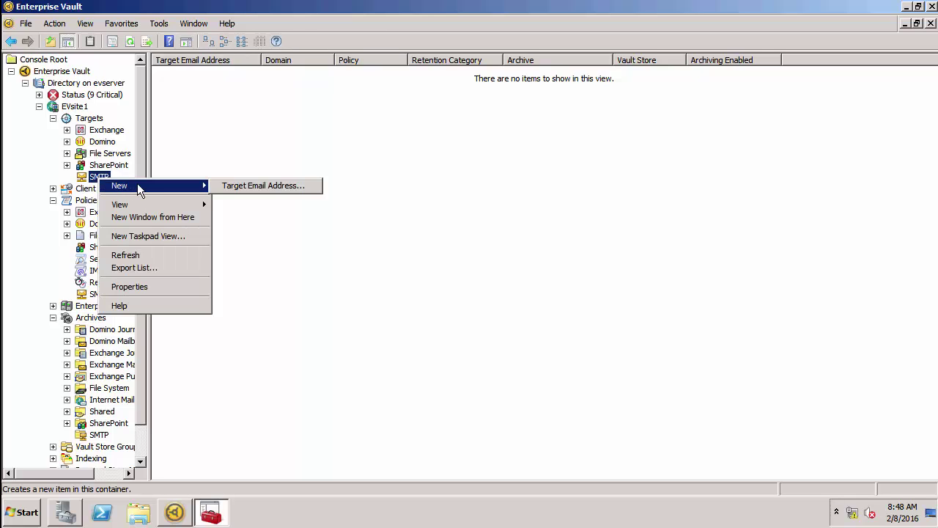
pyautogui.click(253, 185)
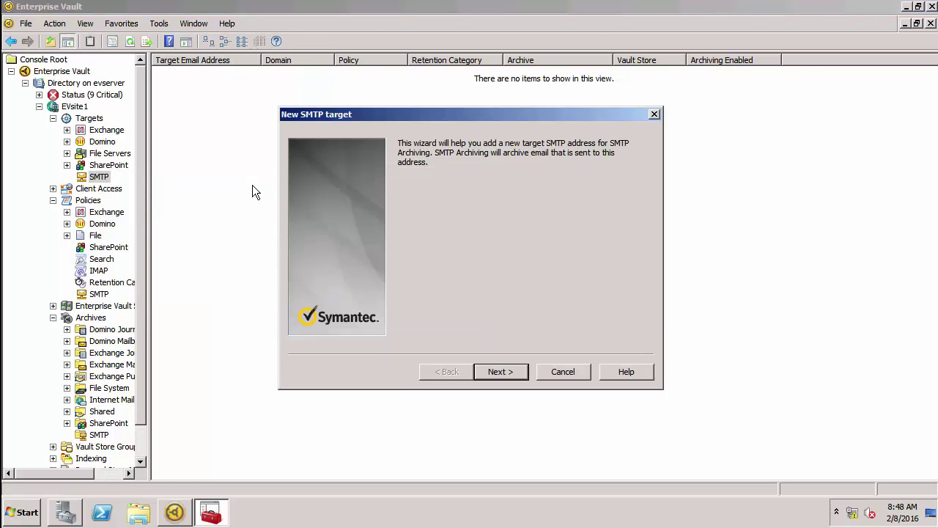
pyautogui.click(476, 368)
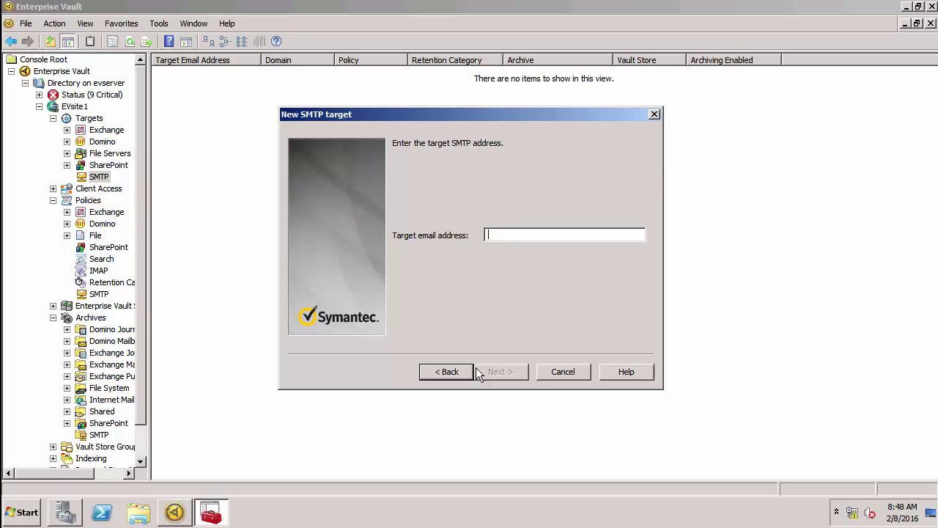
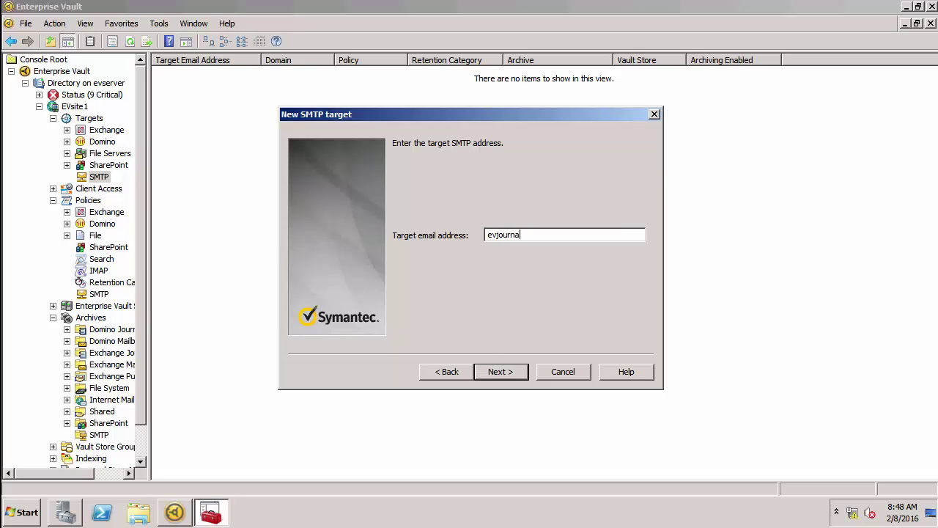
pyautogui.click(493, 372)
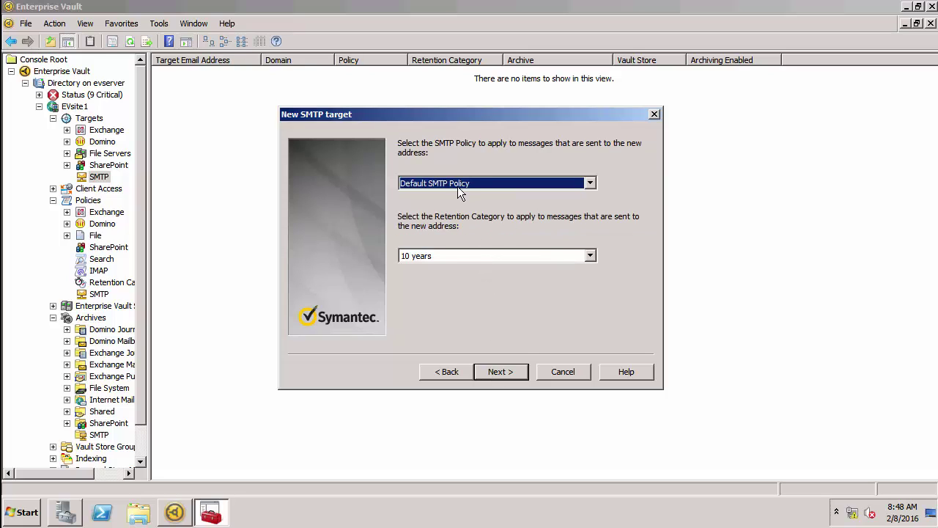
# Step: Keep Default SMTP Policy with 10-year retention, choose the EVJournal archive, and create the target
pyautogui.click(493, 371)
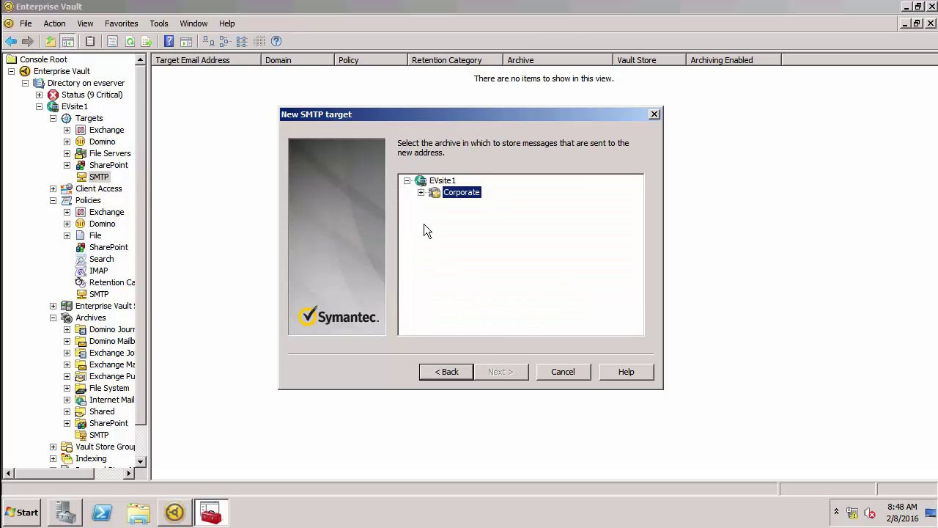
pyautogui.click(421, 193)
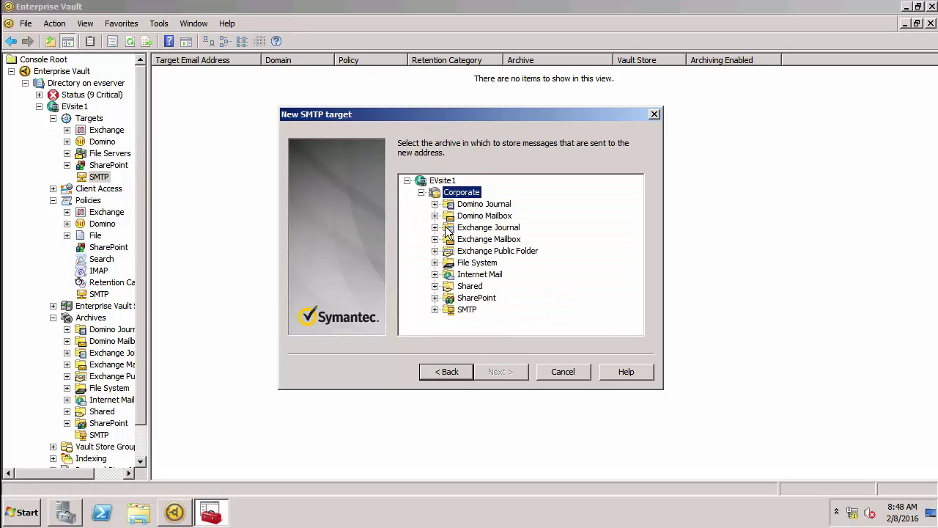
pyautogui.click(437, 309)
pyautogui.click(473, 321)
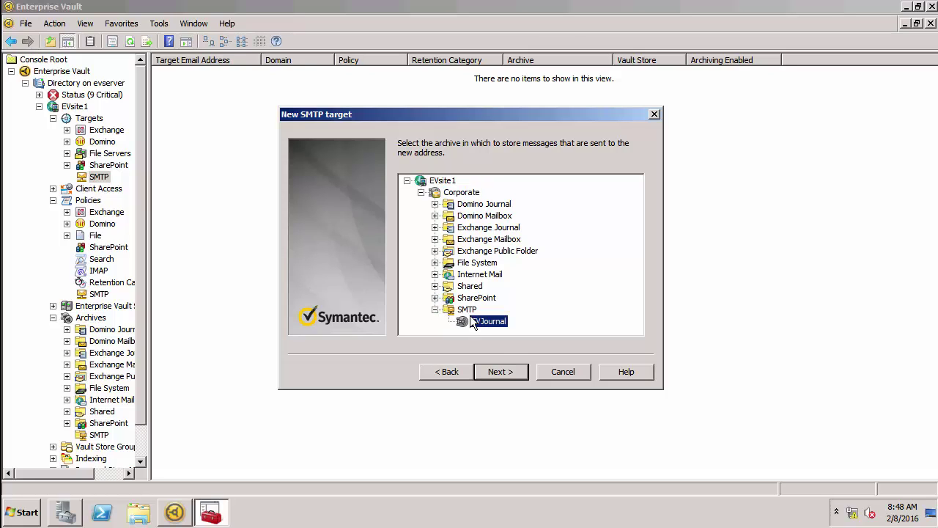
pyautogui.click(509, 372)
pyautogui.click(508, 373)
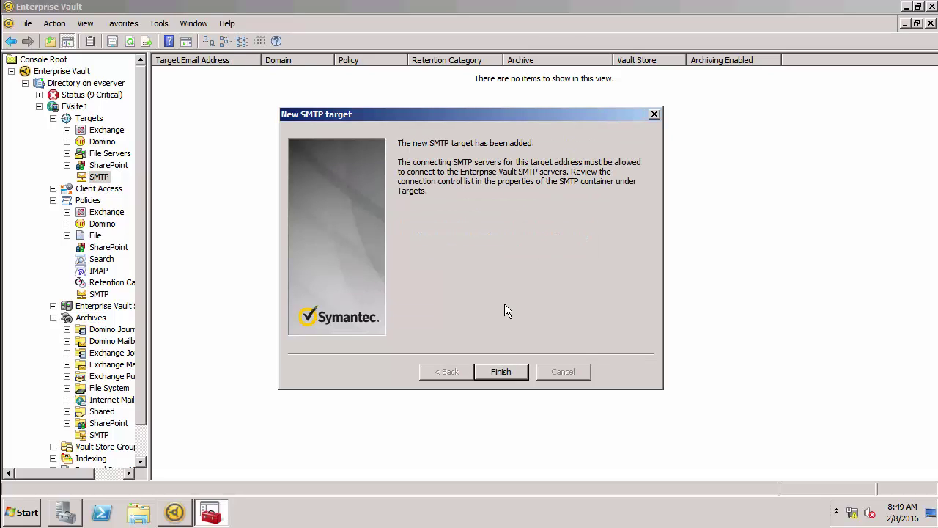
pyautogui.click(498, 372)
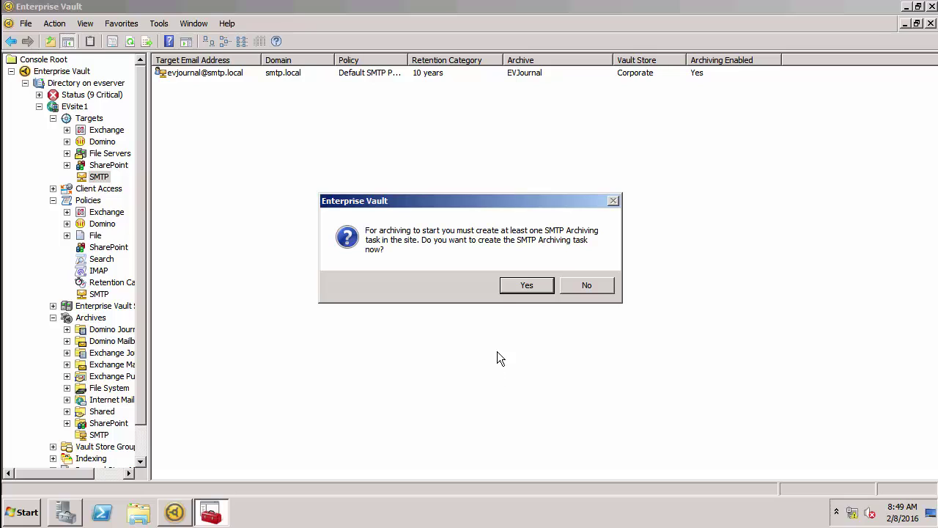
# Step: Agree to create the SMTP Archiving task on evserver.EXAMPLE.com and enter the service account password
pyautogui.click(514, 289)
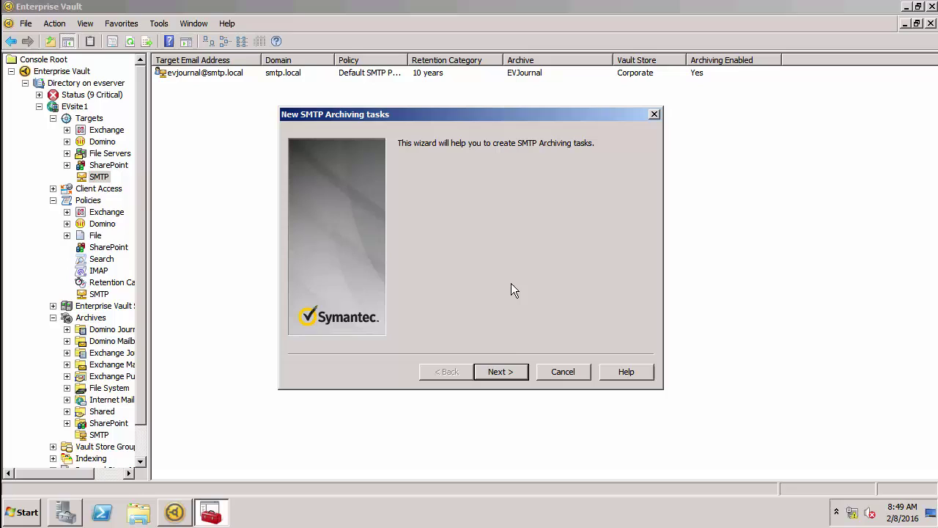
pyautogui.click(505, 372)
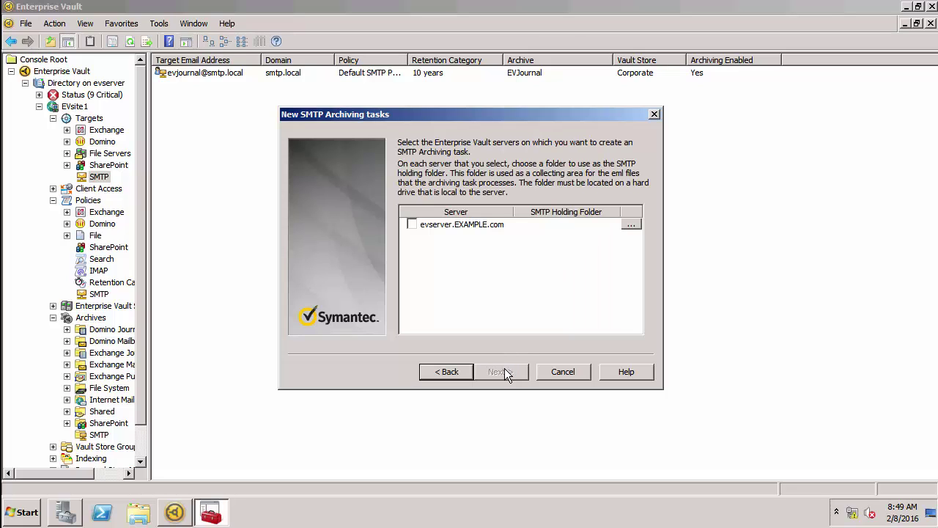
pyautogui.click(411, 225)
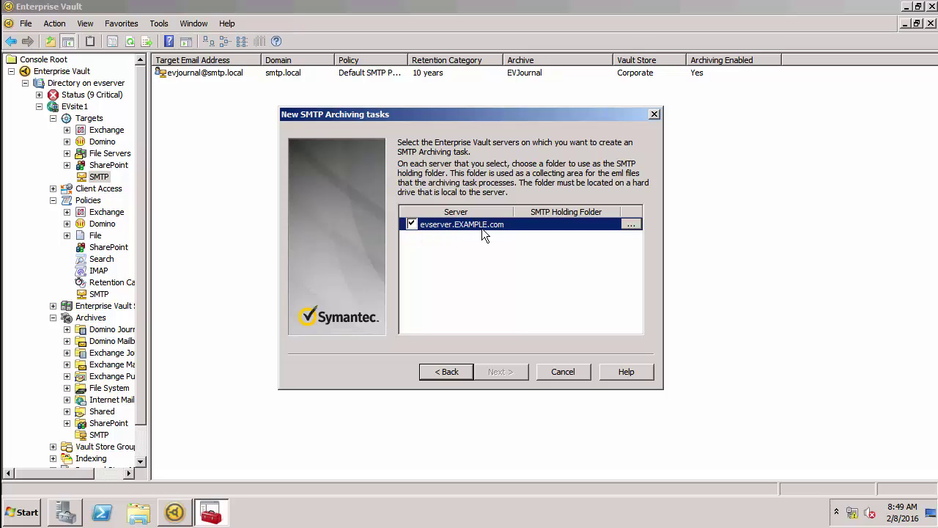
pyautogui.click(631, 224)
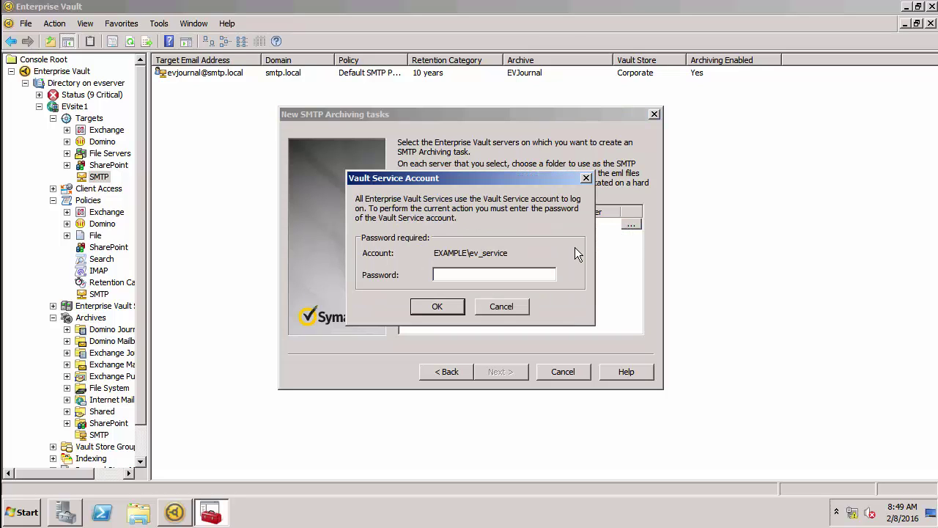
pyautogui.write('*****')
pyautogui.press('Return')
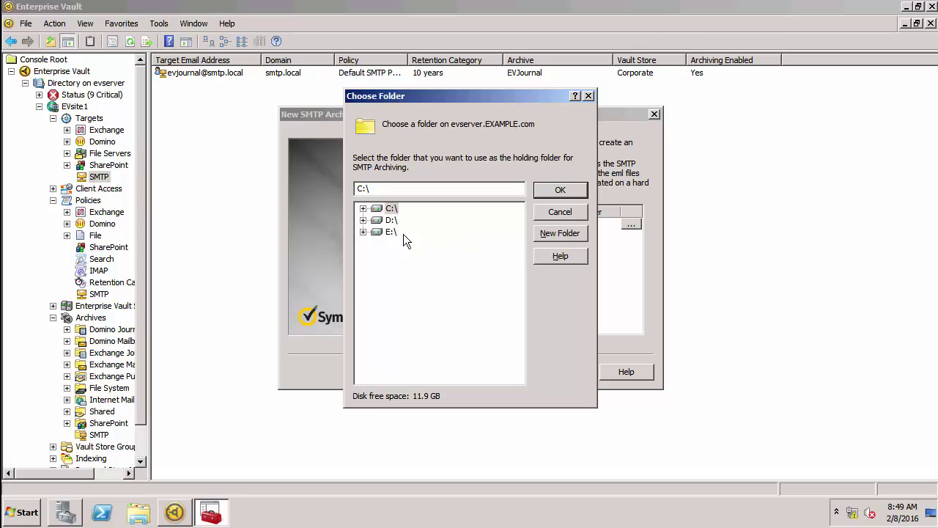
# Step: Create D:\SMTPHolding as the holding folder and finish creating the task
pyautogui.click(362, 220)
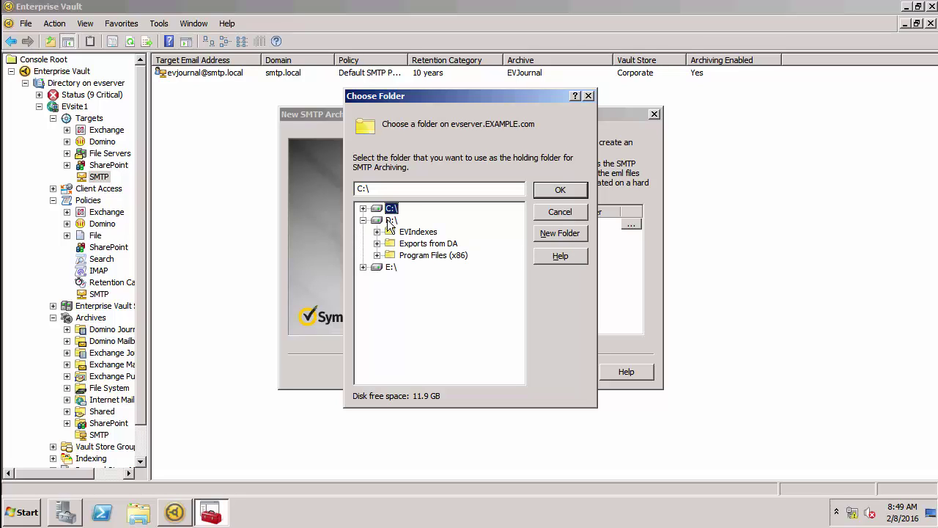
pyautogui.click(390, 219)
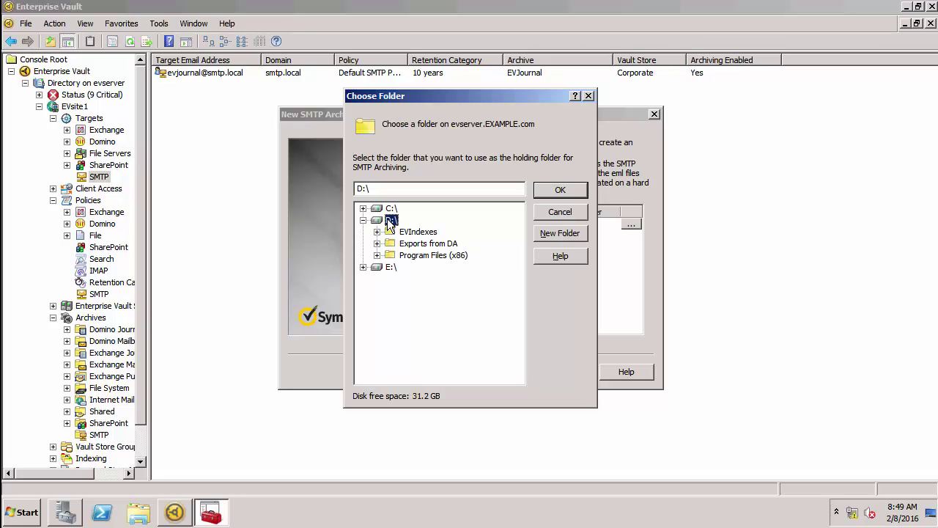
pyautogui.click(545, 236)
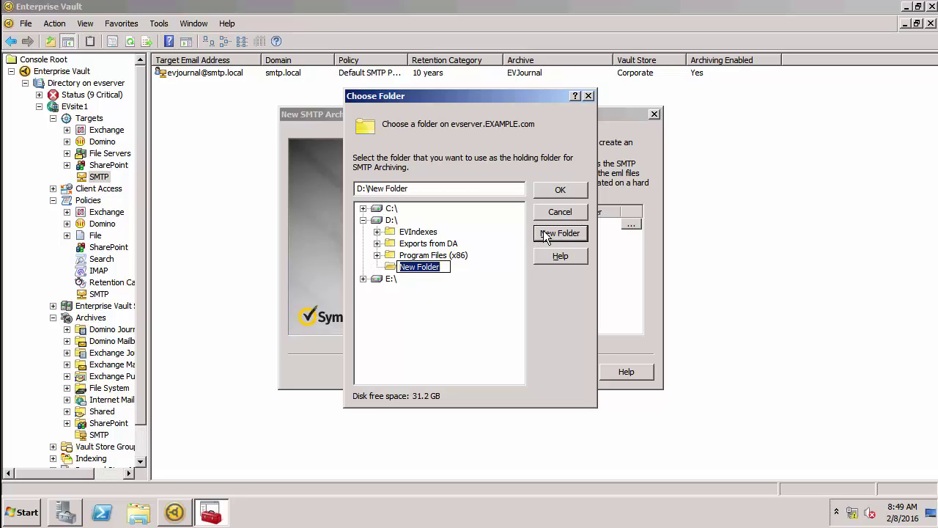
pyautogui.write('SMTPHolding')
pyautogui.press('Return')
pyautogui.press('Return')
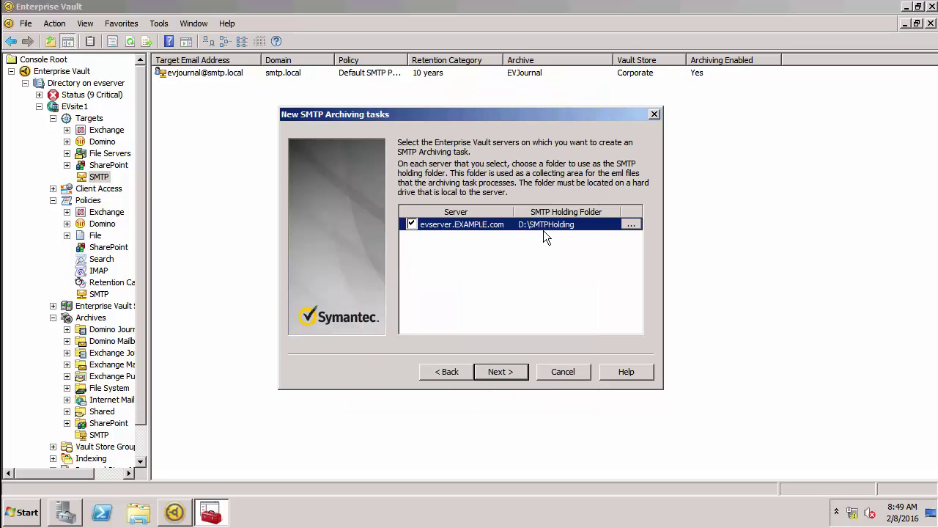
pyautogui.click(498, 372)
pyautogui.click(509, 370)
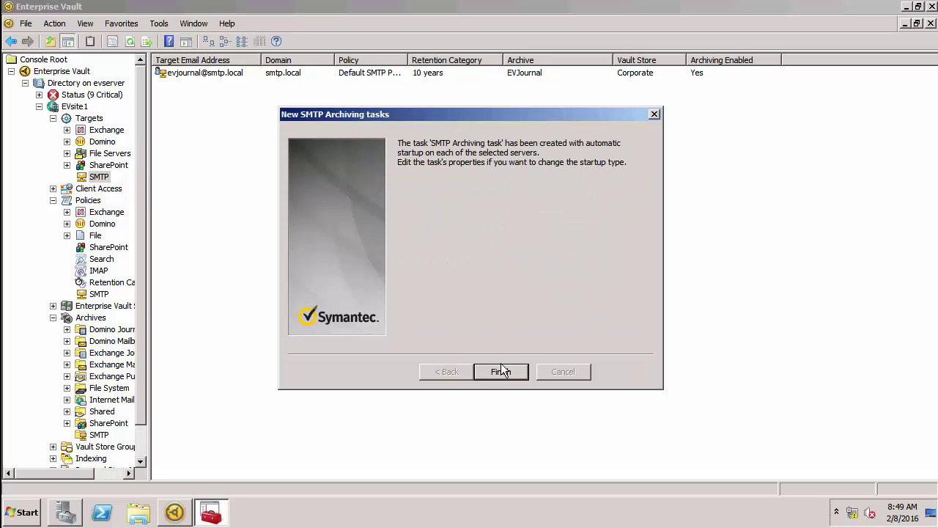
pyautogui.click(501, 366)
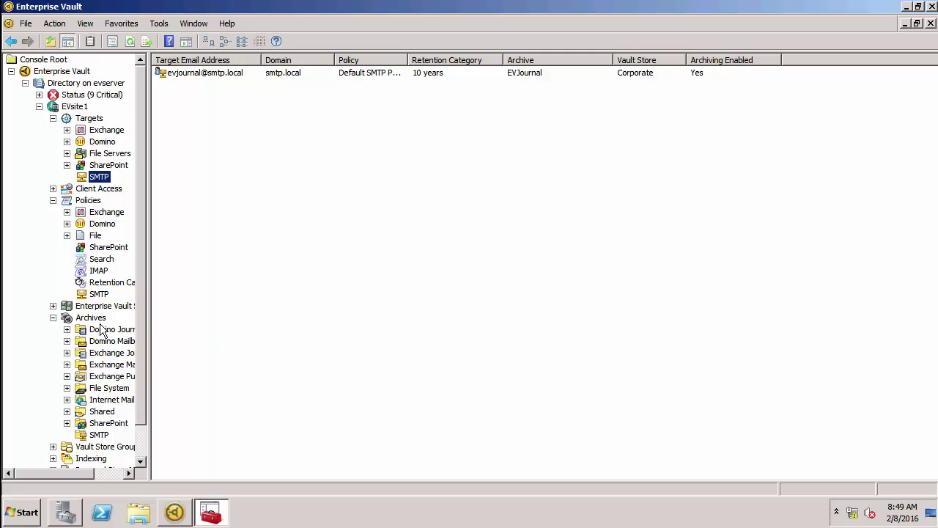
# Step: Display evserver's Tasks list under Enterprise Vault Servers, including the new SMTP Archiving task
pyautogui.click(54, 305)
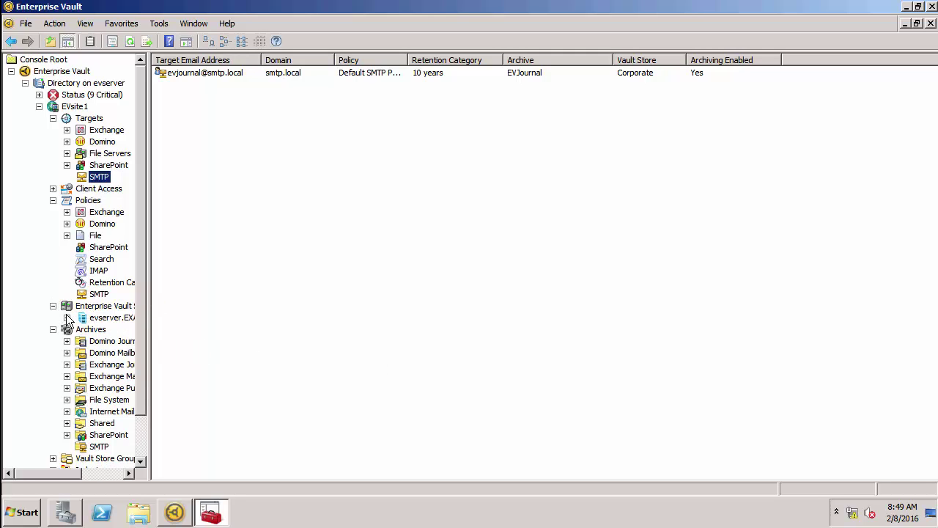
pyautogui.click(66, 317)
pyautogui.click(110, 343)
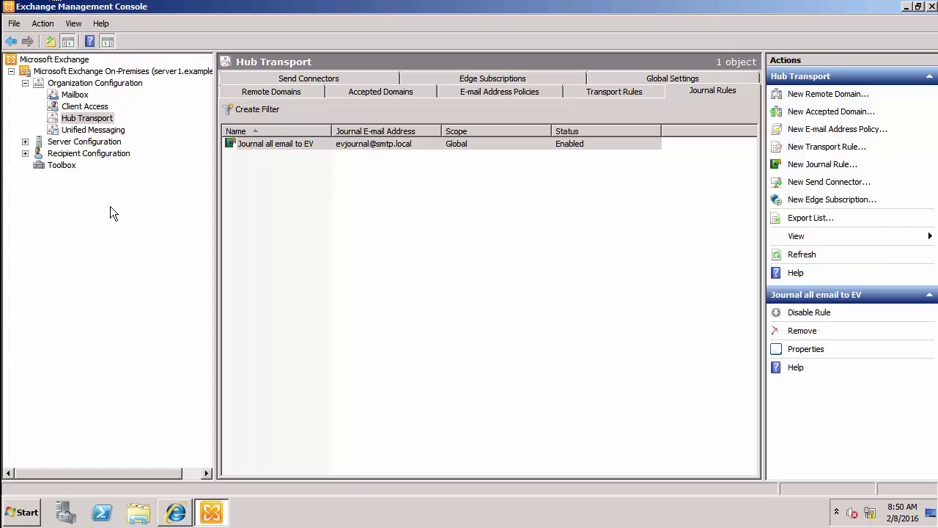
# Step: Switch from Exchange Management Console to the Outlook Web App window
pyautogui.click(173, 513)
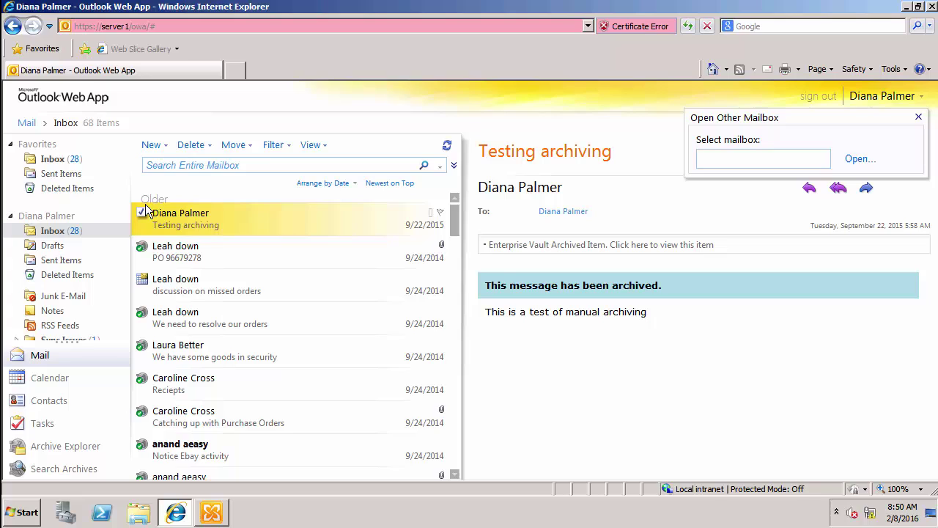
# Step: Start a new message addressed to the Accounting group and three contacts
pyautogui.click(150, 147)
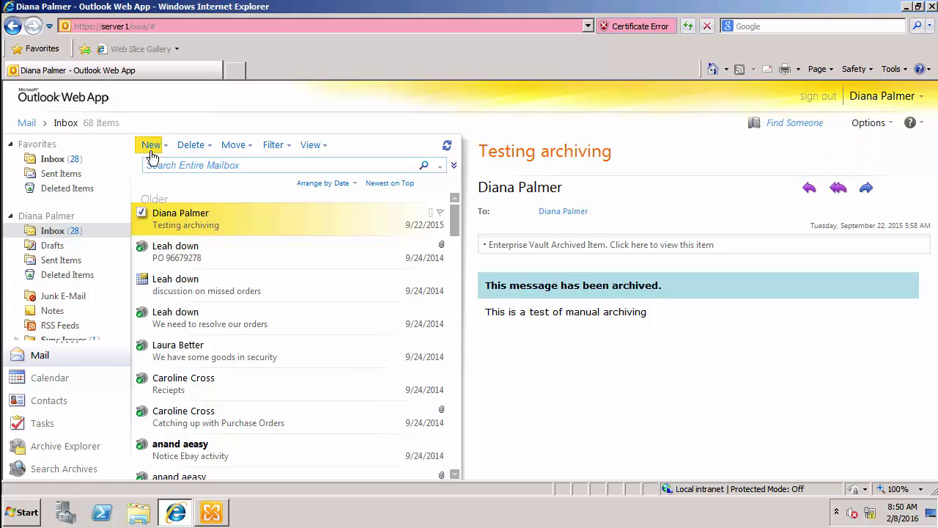
pyautogui.click(151, 150)
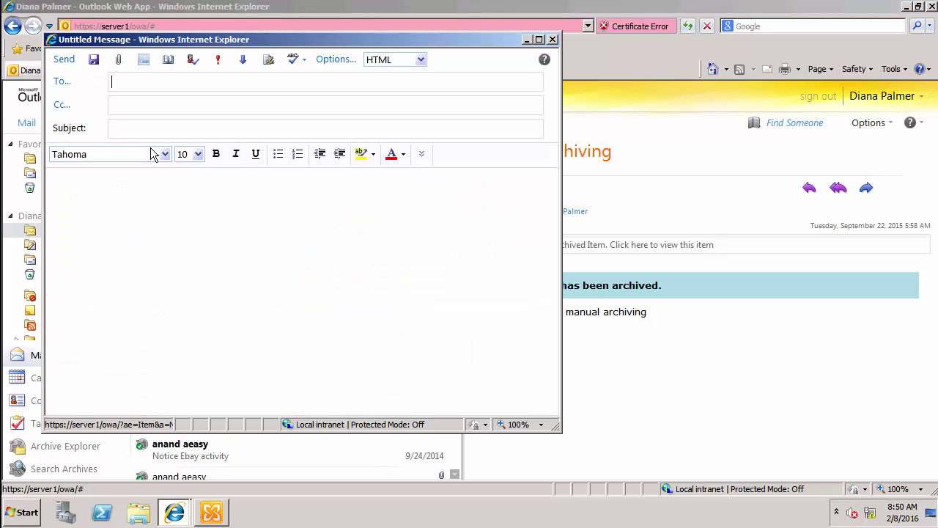
pyautogui.click(64, 85)
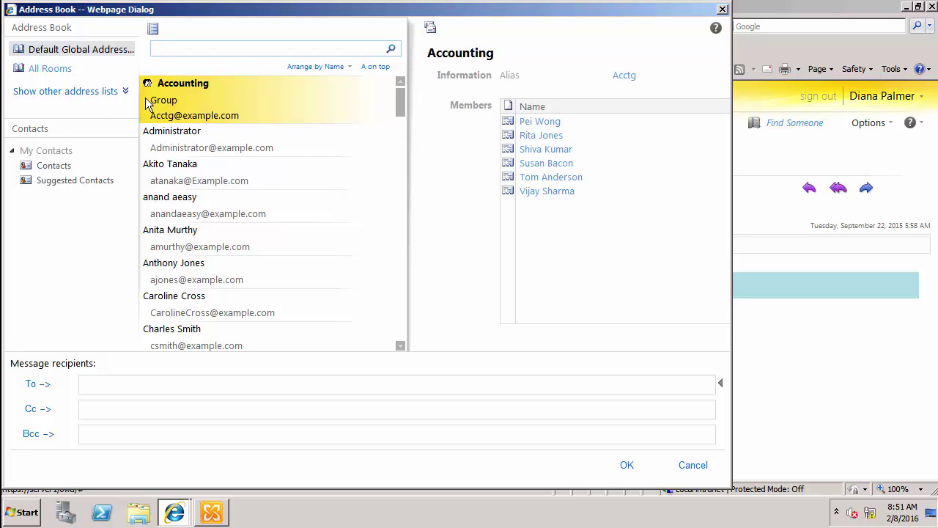
pyautogui.keyDown('ctrl'); pyautogui.click(176, 170); pyautogui.keyUp('ctrl')
pyautogui.keyDown('ctrl'); pyautogui.click(186, 234); pyautogui.keyUp('ctrl')
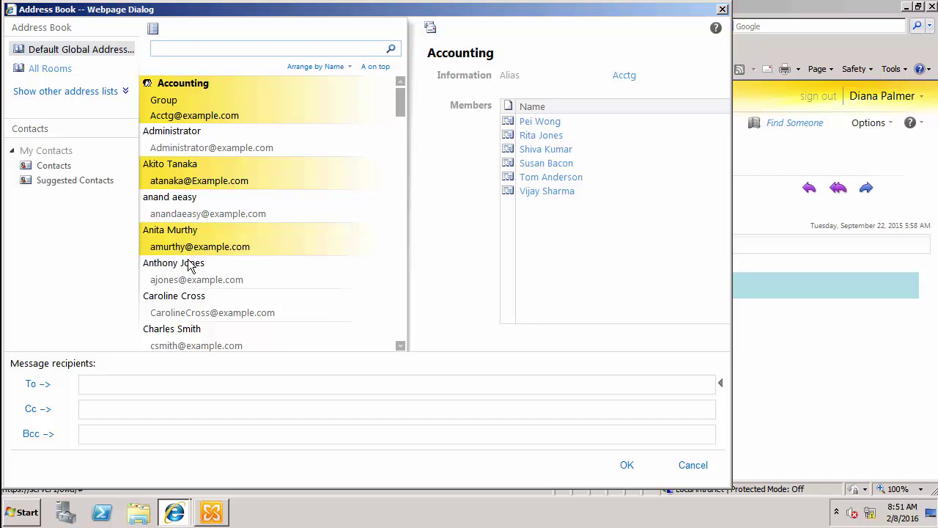
pyautogui.keyDown('ctrl'); pyautogui.click(189, 268); pyautogui.keyUp('ctrl')
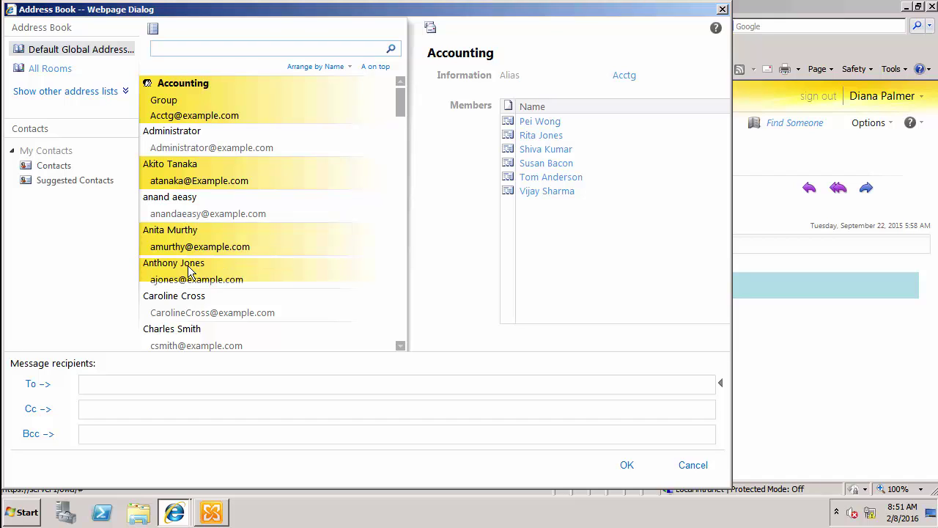
pyautogui.click(45, 384)
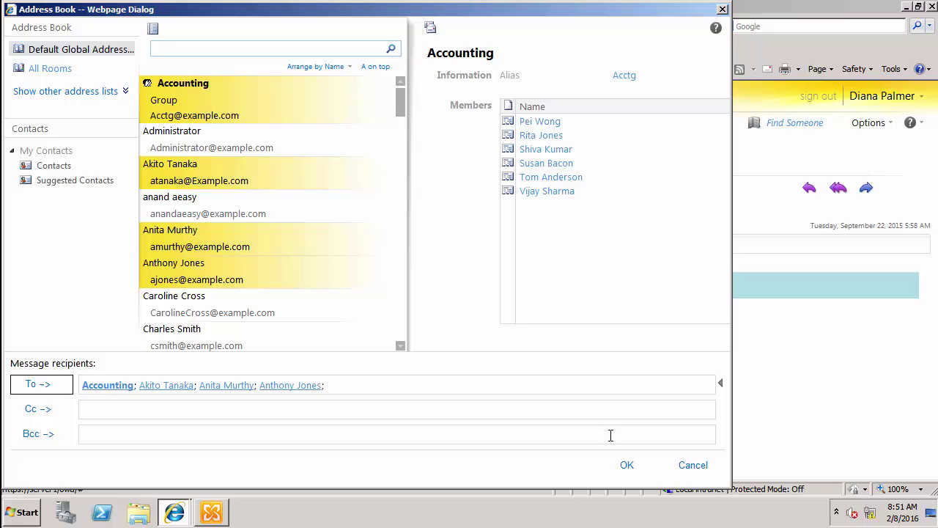
pyautogui.click(628, 463)
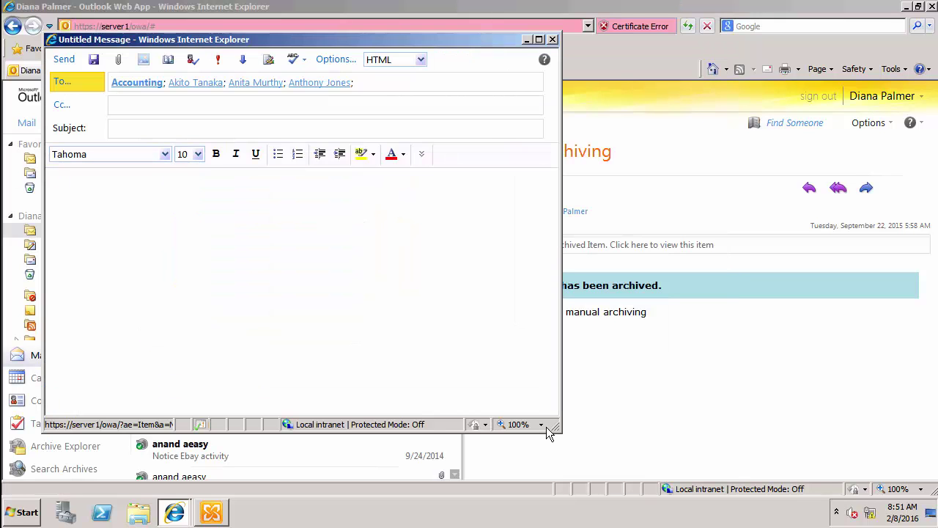
# Step: Give it subject 'My first test' and body 'this is a test', then send it
pyautogui.click(230, 130)
pyautogui.write('My f')
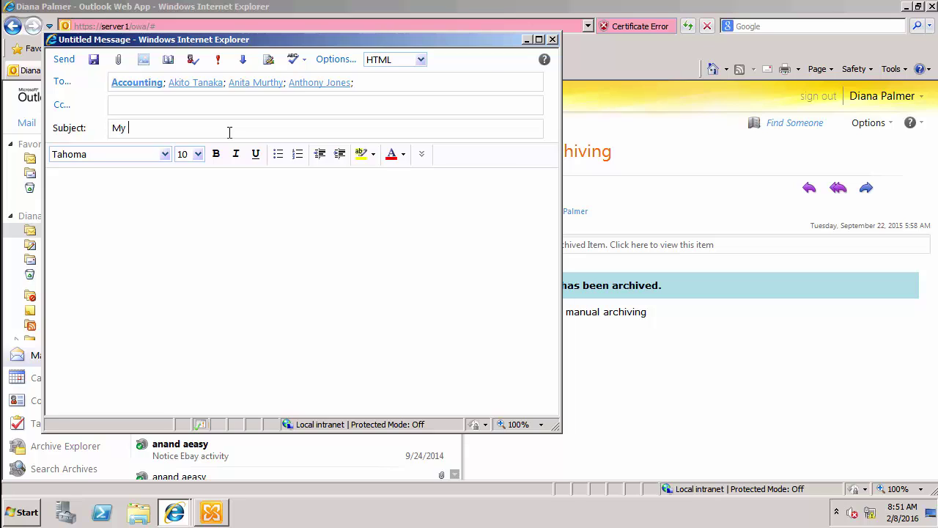
pyautogui.write('irst testthis i')
pyautogui.write('s a test')
pyautogui.click(65, 66)
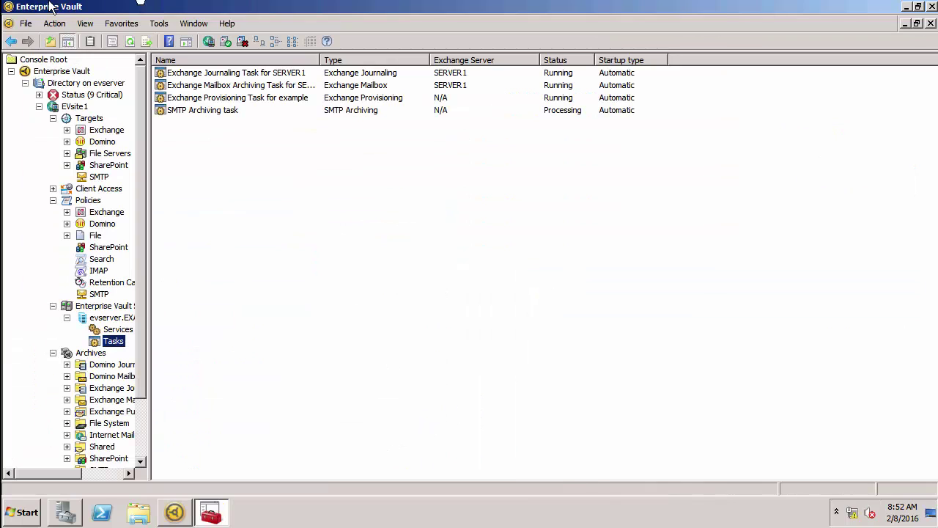
# Step: Browse to D:\SMTPHolding\08\13\52 in Windows Explorer, confirm it is empty, then minimize it
pyautogui.click(144, 522)
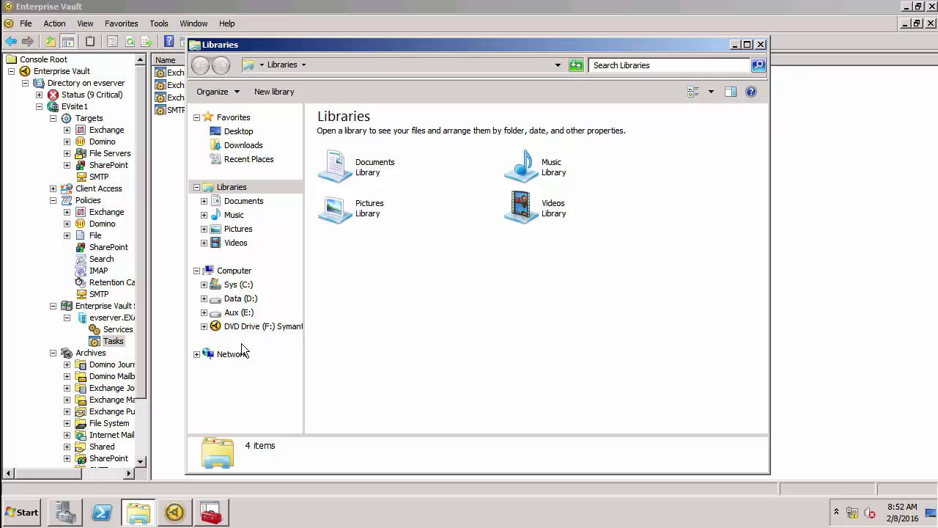
pyautogui.click(242, 299)
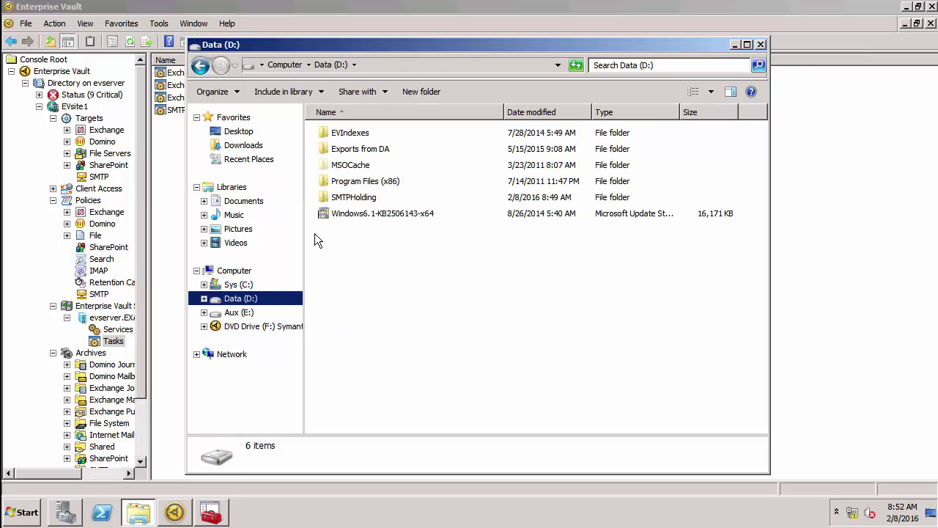
pyautogui.doubleClick(335, 199)
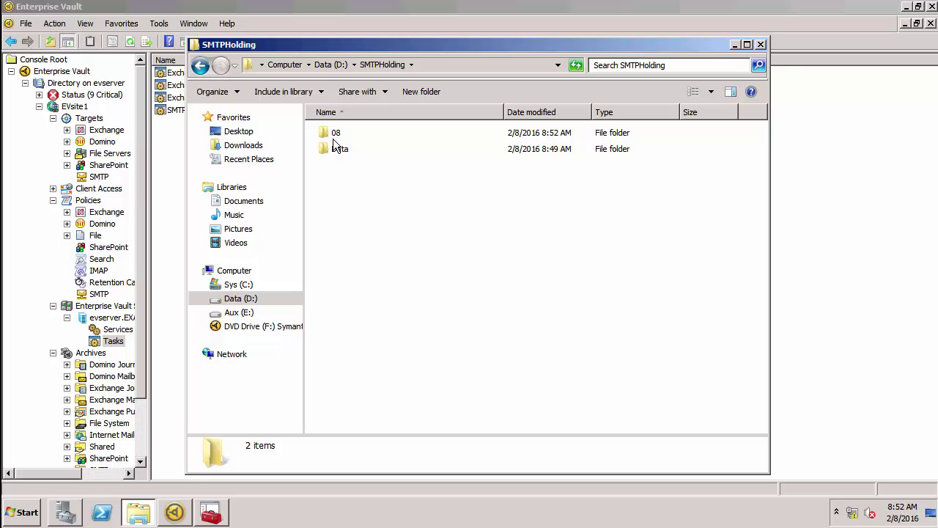
pyautogui.moveTo(331, 136)
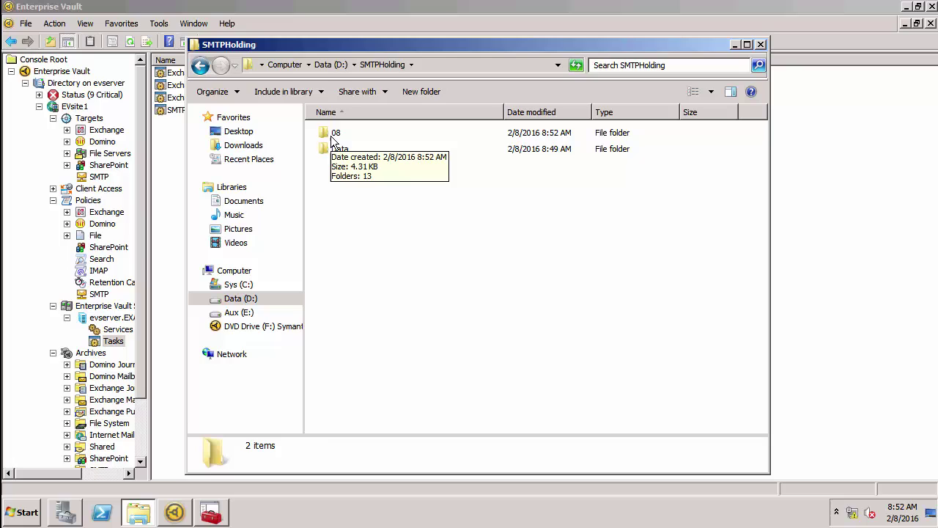
pyautogui.doubleClick(331, 138)
pyautogui.doubleClick(332, 136)
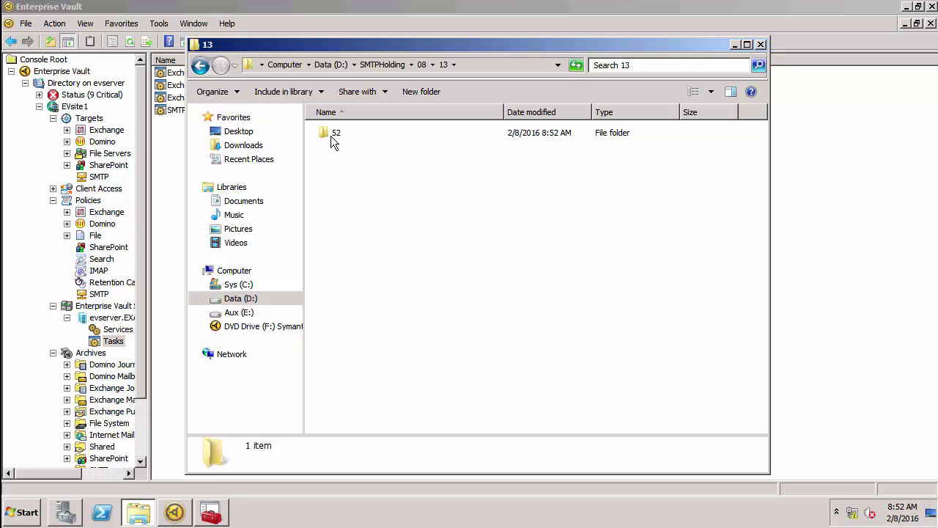
pyautogui.doubleClick(331, 133)
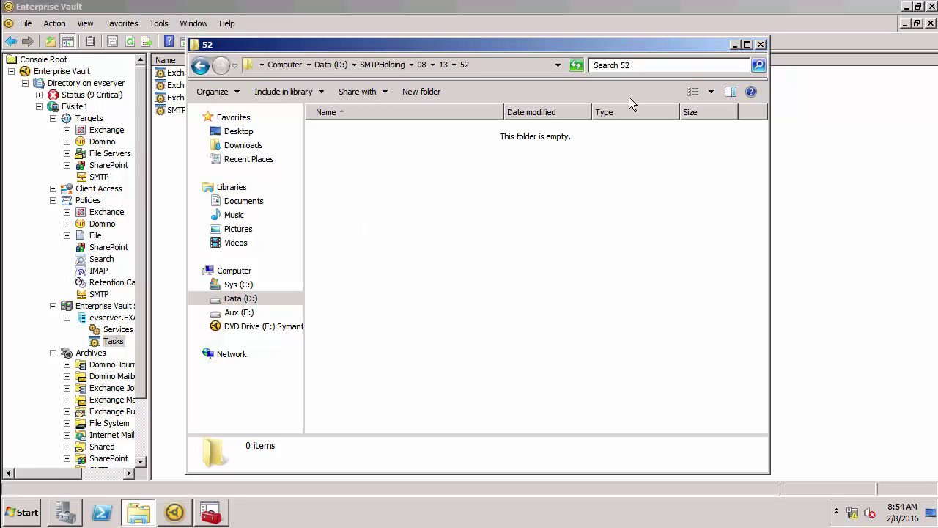
pyautogui.click(734, 46)
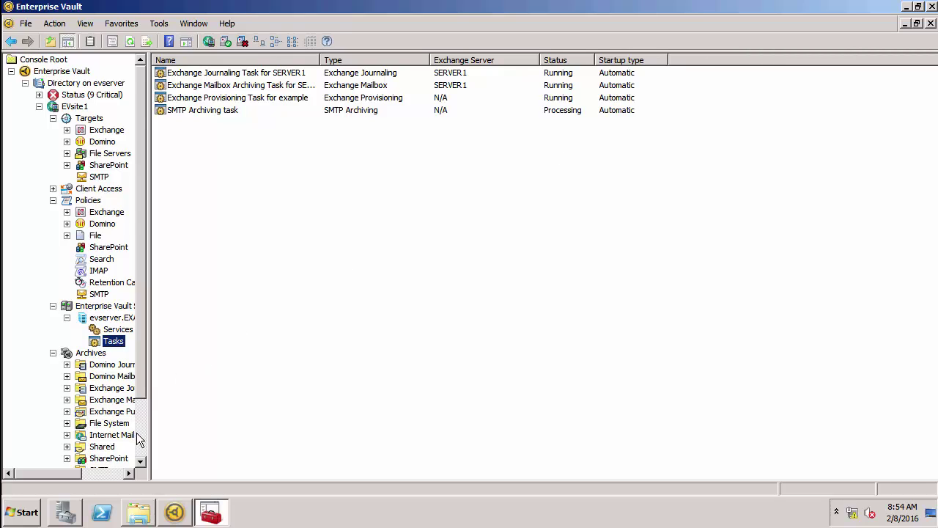
# Step: Launch Search Archive on the EVJournal archive listed under Archives > SMTP
pyautogui.scroll(-2, 137, 432)
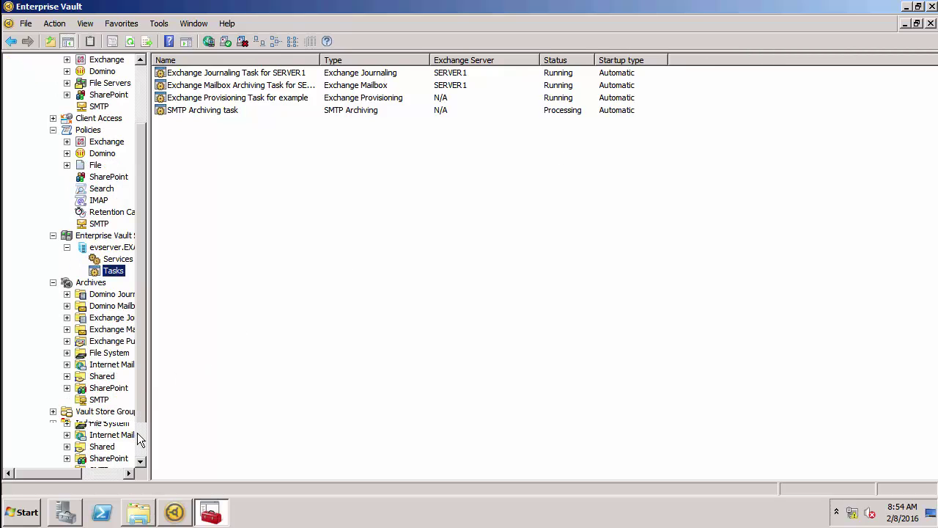
pyautogui.click(102, 400)
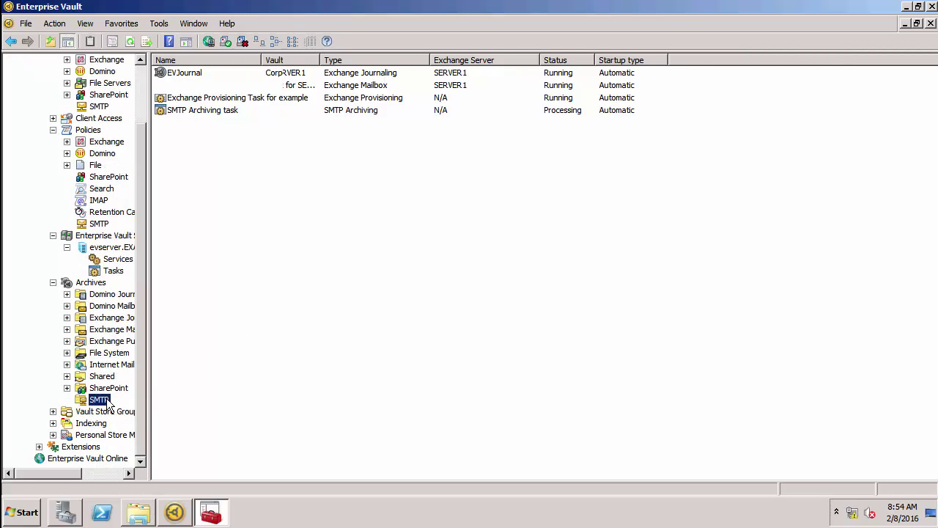
pyautogui.click(178, 77)
pyautogui.rightClick(178, 77)
pyautogui.click(188, 85)
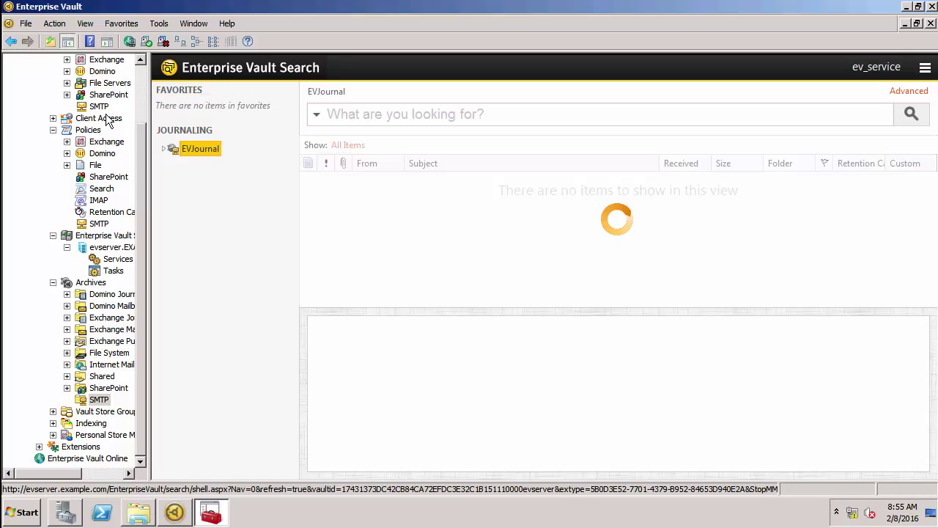
# Step: Expand EVJournal under Journaling and list its Inbox containing the archived 'My first test' message
pyautogui.click(336, 115)
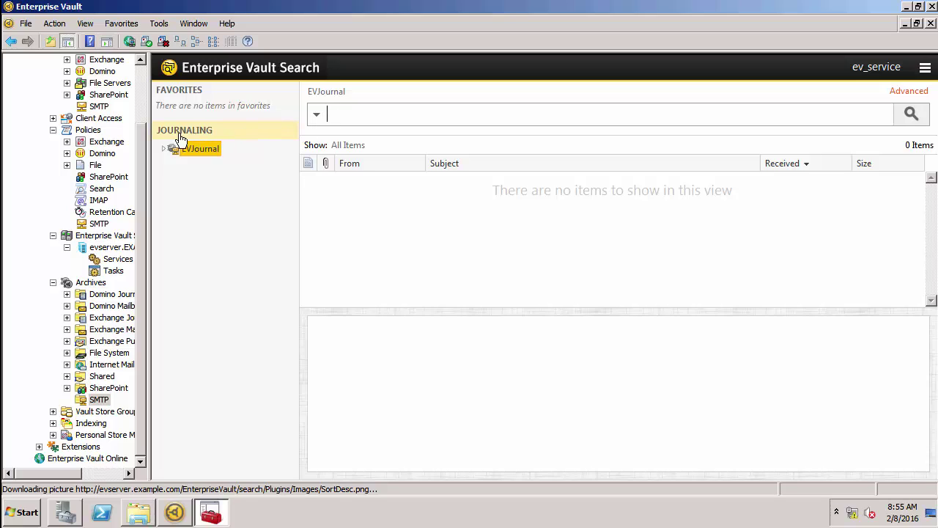
pyautogui.click(162, 149)
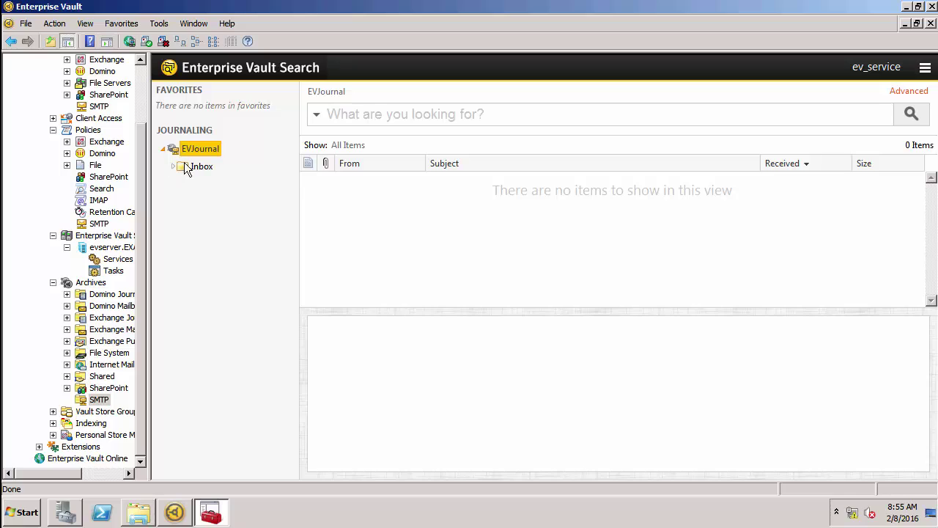
pyautogui.click(191, 164)
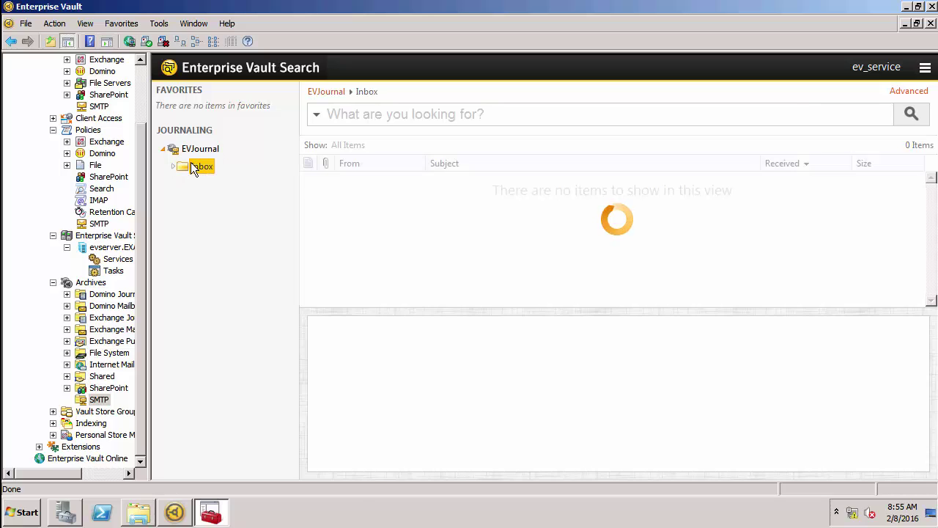